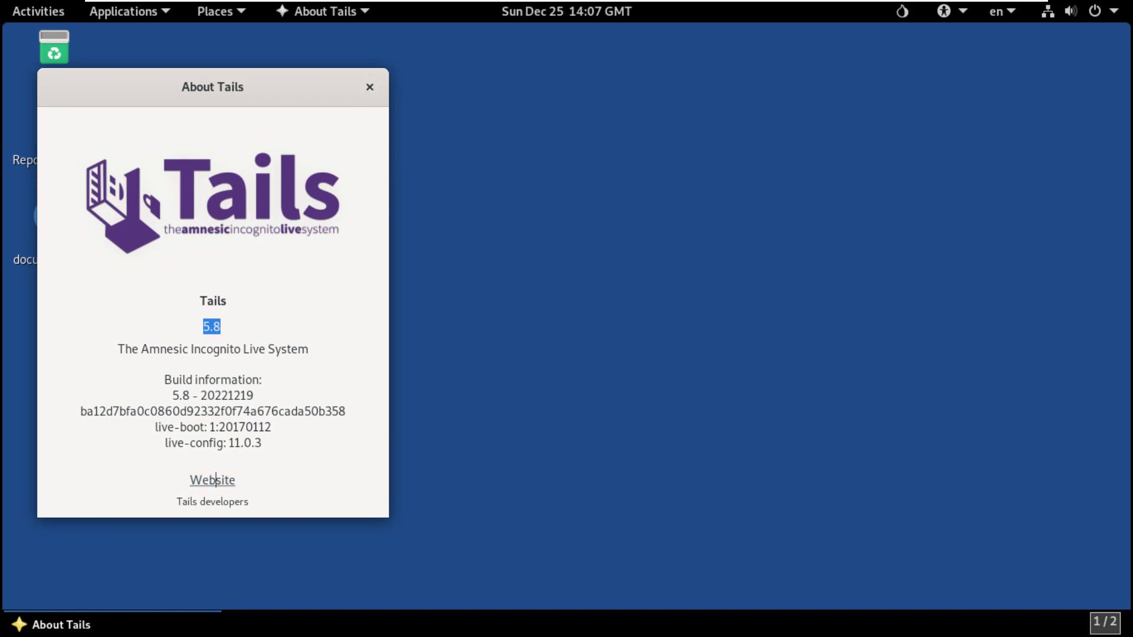
Close the Tails version details, then open Tor Browser's About information, highlight its version and Firefox base version, and close it
{"action": "left_click", "coordinate": [369, 86]}
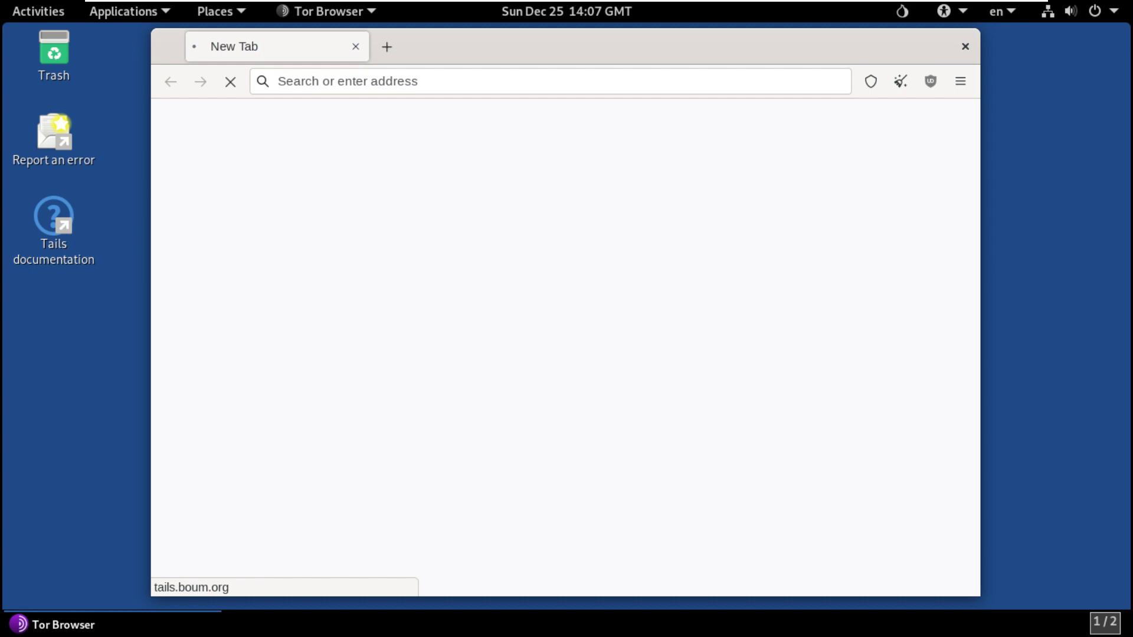
{"action": "left_click", "coordinate": [960, 81]}
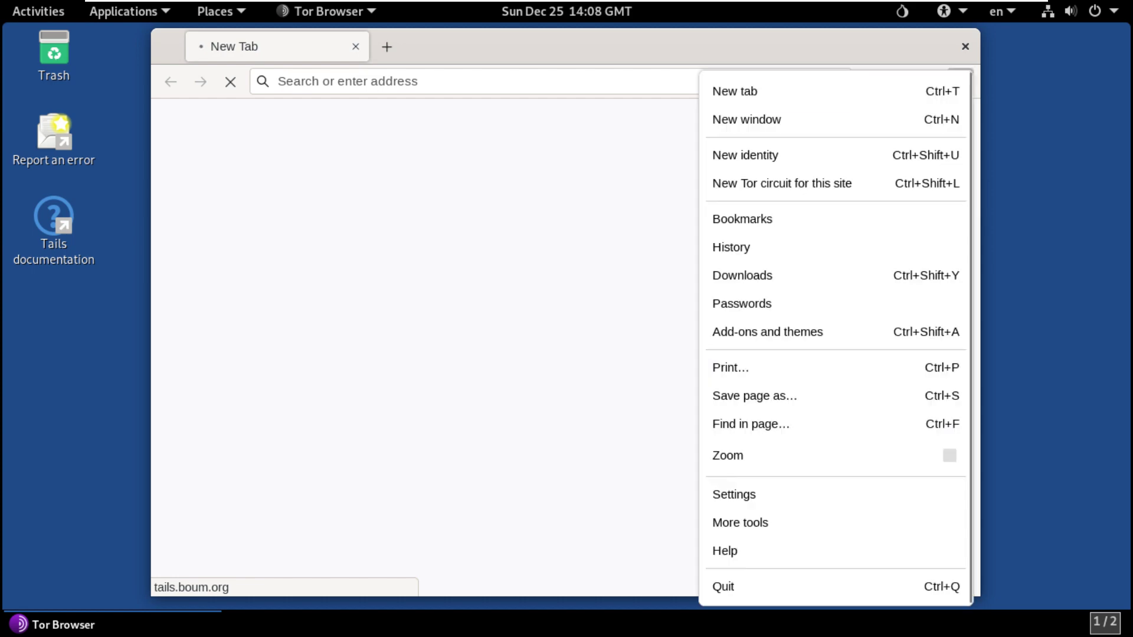
{"action": "left_click", "coordinate": [827, 551]}
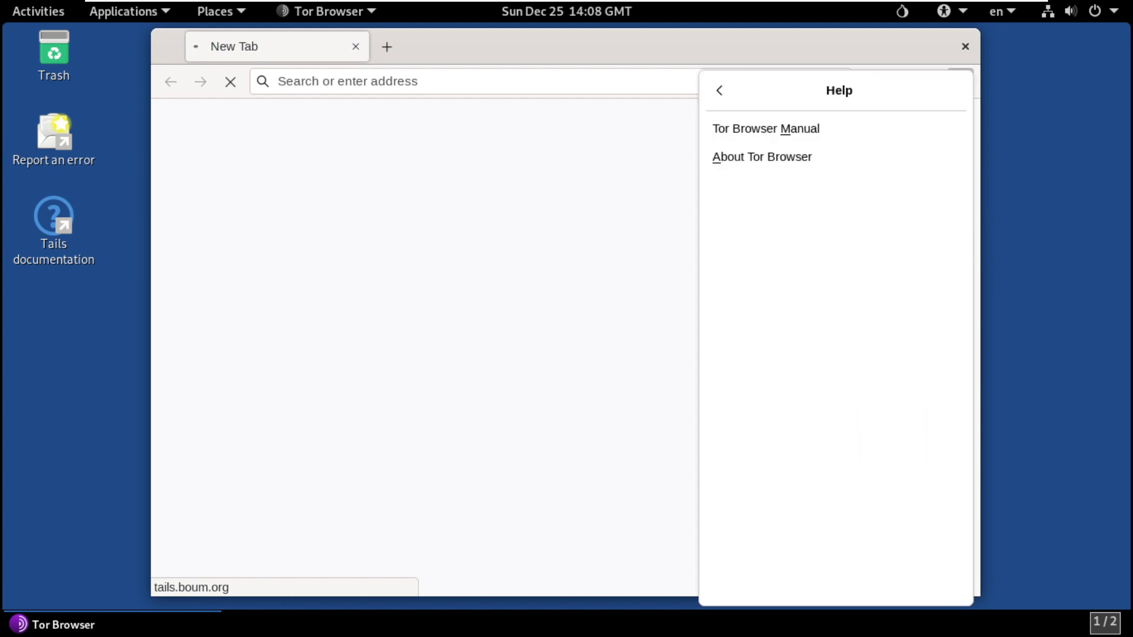
{"action": "left_click", "coordinate": [762, 156]}
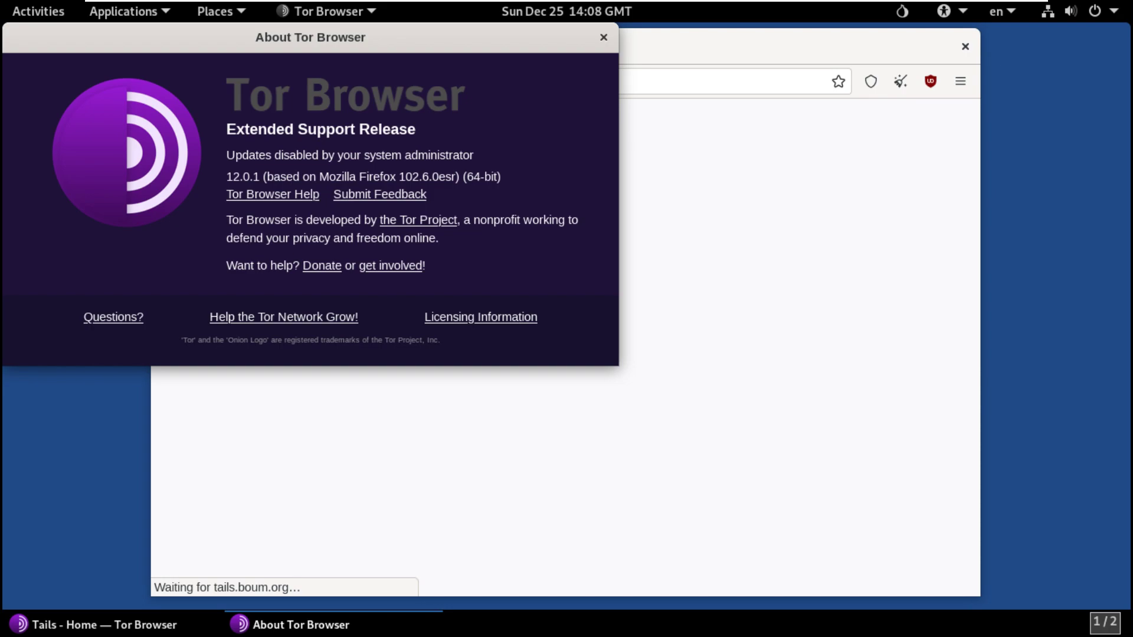
{"action": "left_click_drag", "start_coordinate": [227, 177], "coordinate": [259, 177]}
{"action": "left_click_drag", "start_coordinate": [399, 176], "coordinate": [456, 176]}
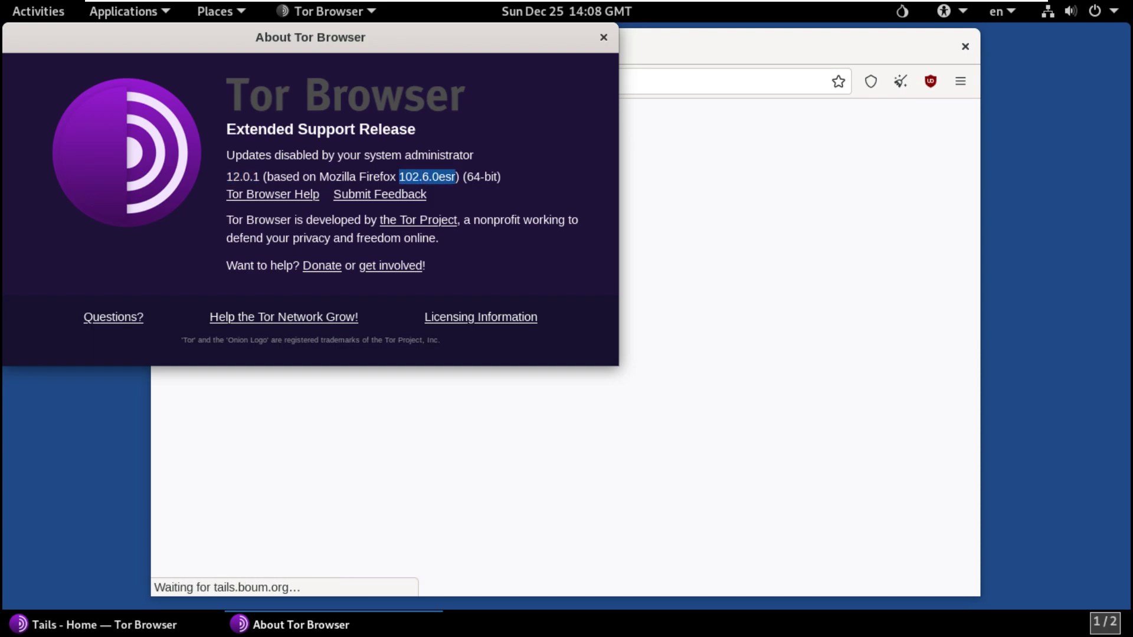
{"action": "left_click", "coordinate": [603, 37]}
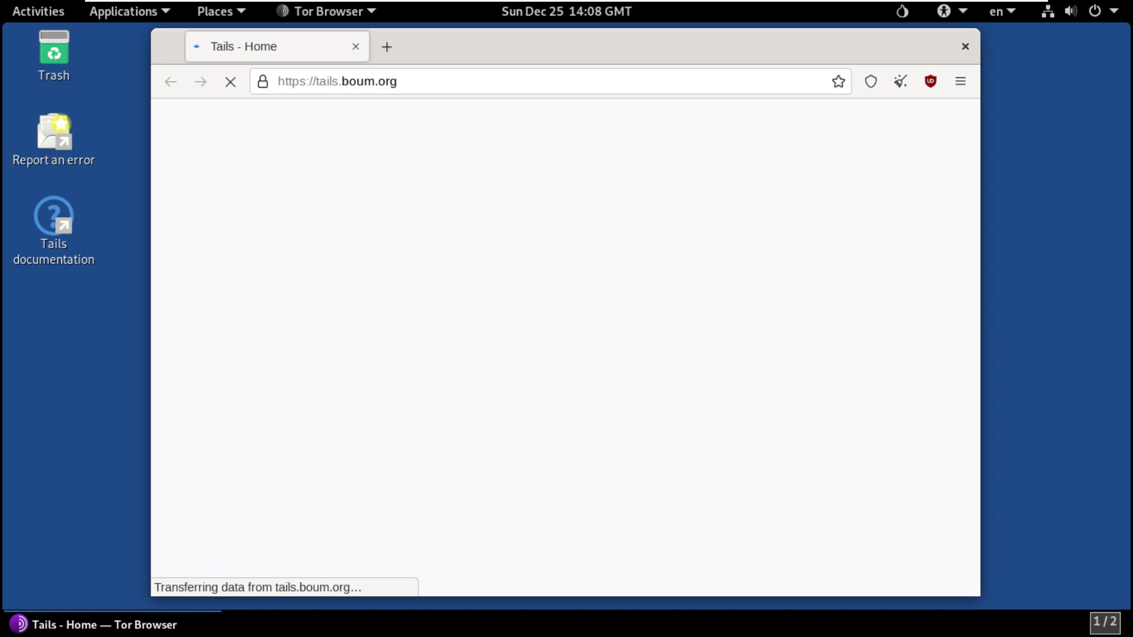
Browse all pages of the installed applications overview
{"action": "left_click", "coordinate": [38, 11]}
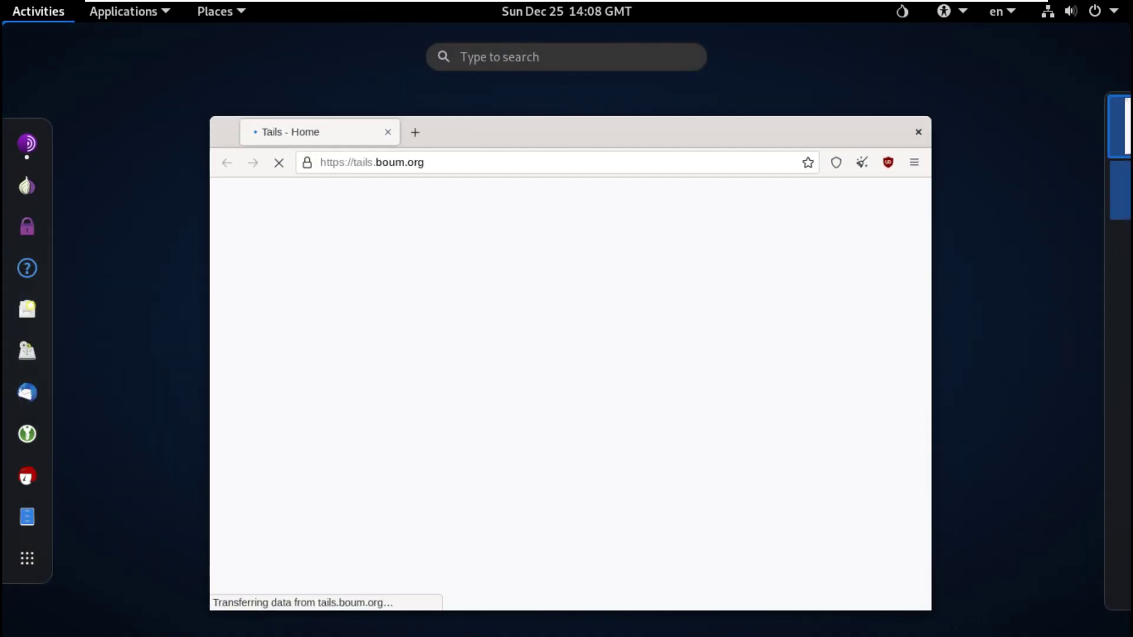
{"action": "left_click", "coordinate": [27, 559]}
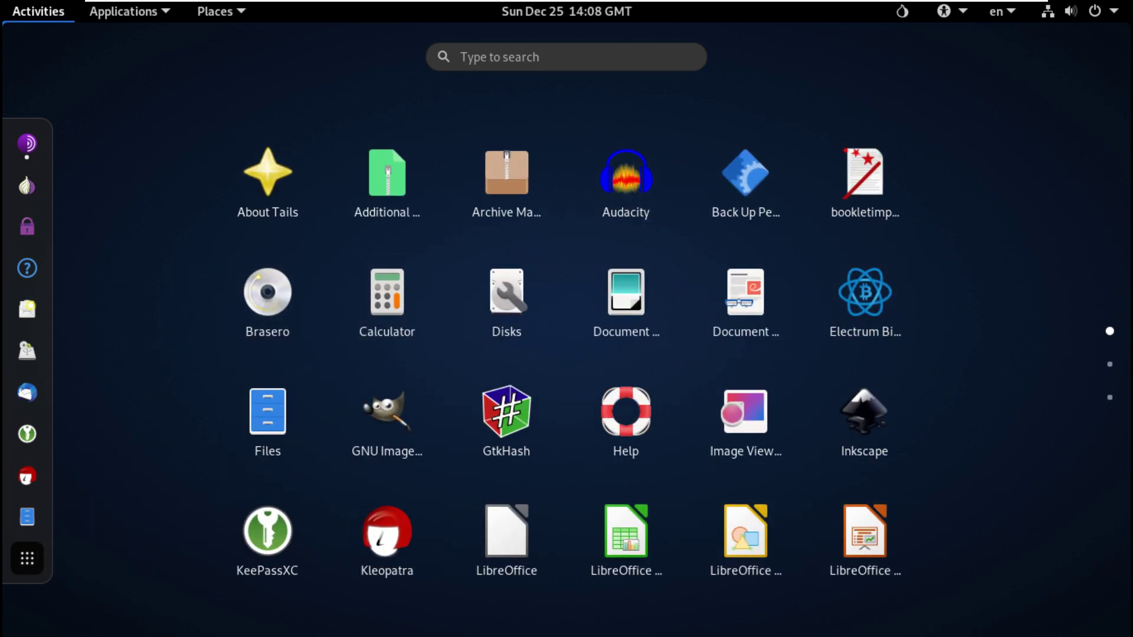
{"action": "scroll", "coordinate": [567, 360], "scroll_direction": "down", "scroll_amount": 1}
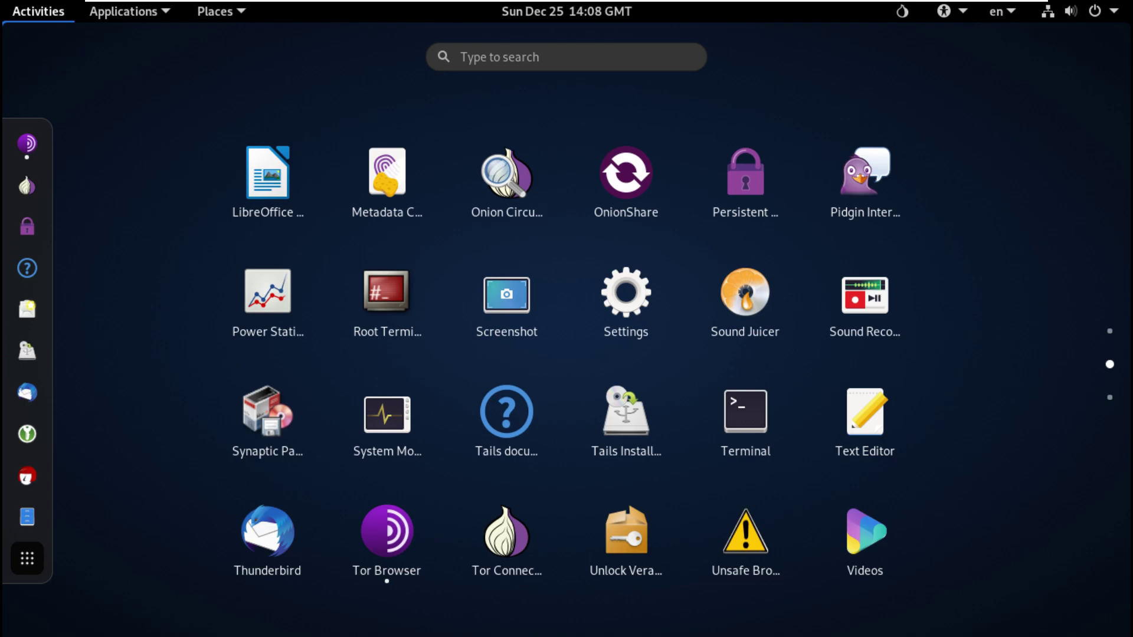
{"action": "scroll", "coordinate": [566, 360], "scroll_direction": "down", "scroll_amount": 1}
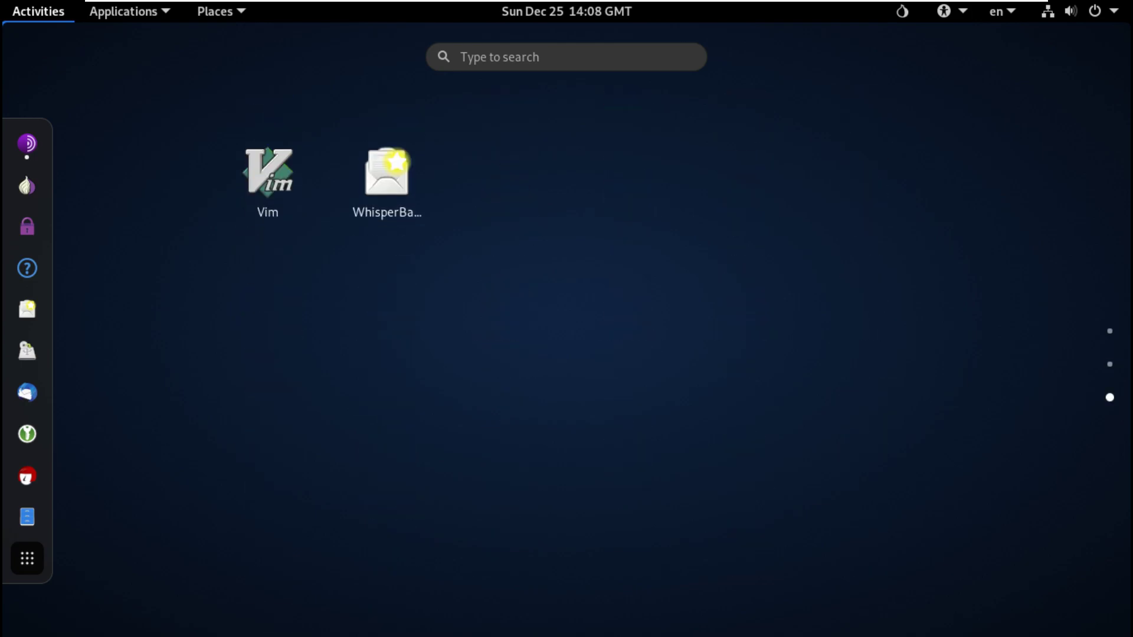
Open the Files application, view its About information, and close both the dialog and the file manager
{"action": "left_click", "coordinate": [27, 517]}
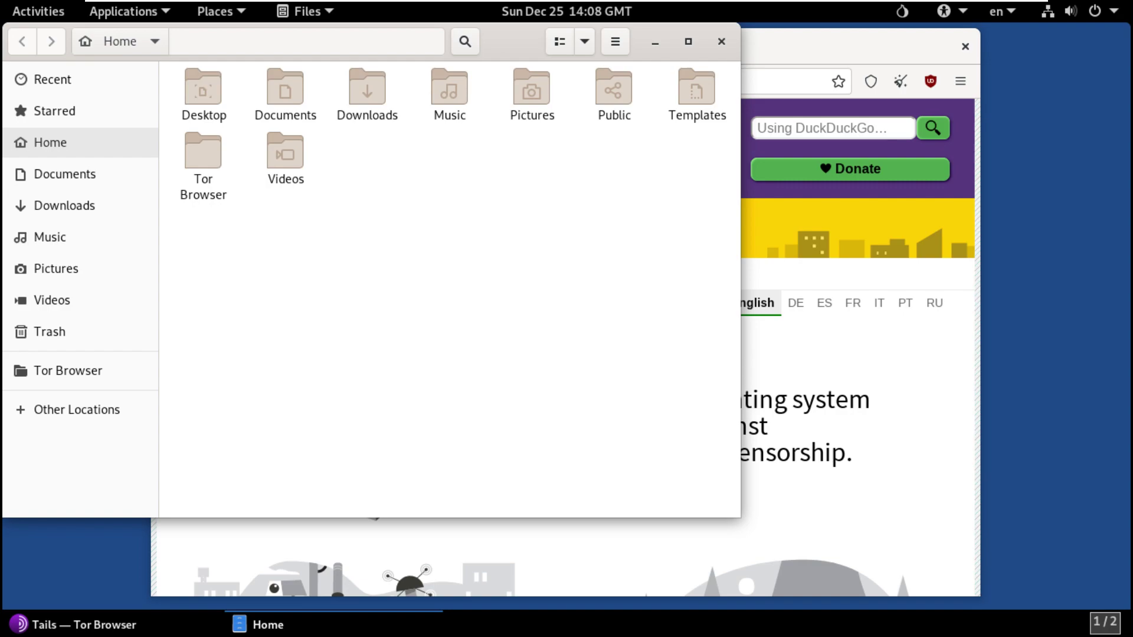
{"action": "left_click", "coordinate": [615, 41]}
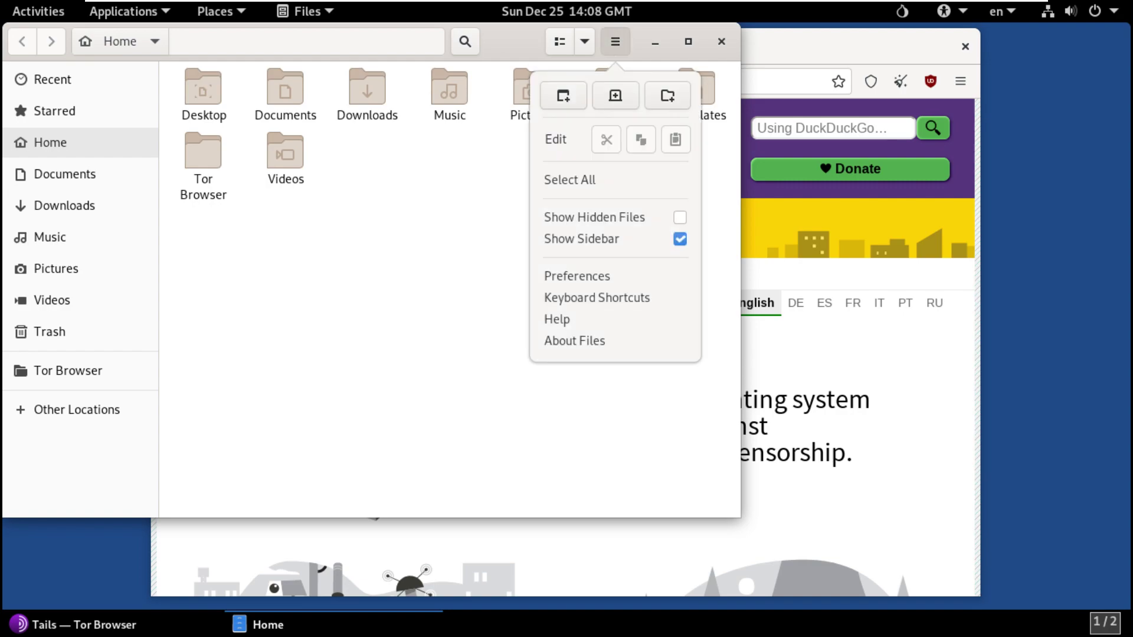
{"action": "left_click", "coordinate": [575, 341]}
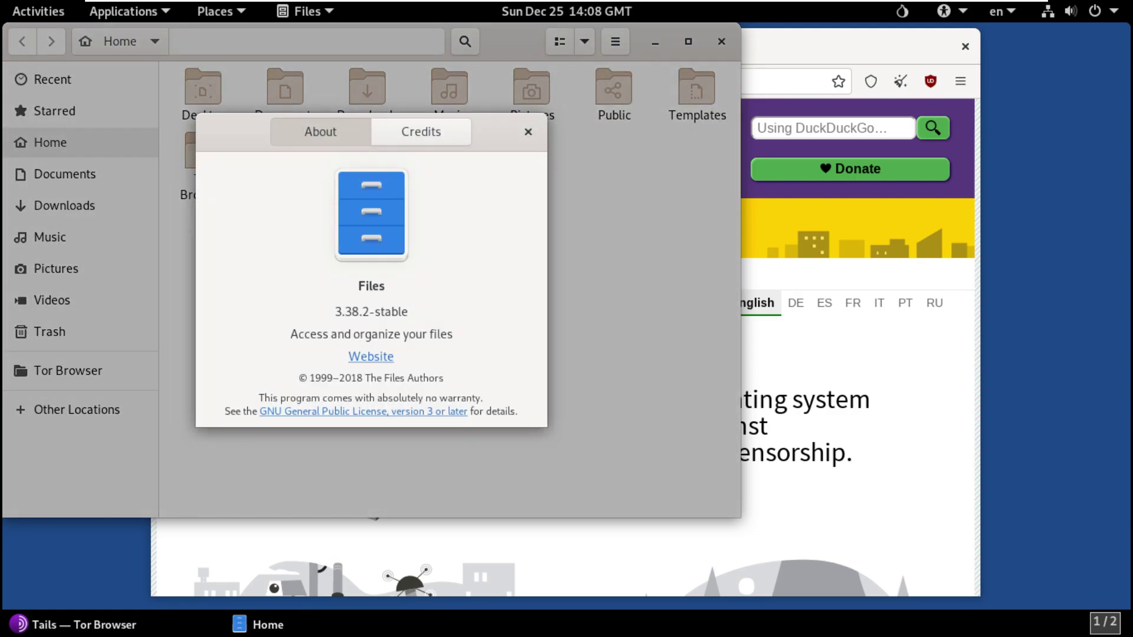
{"action": "left_click", "coordinate": [527, 161]}
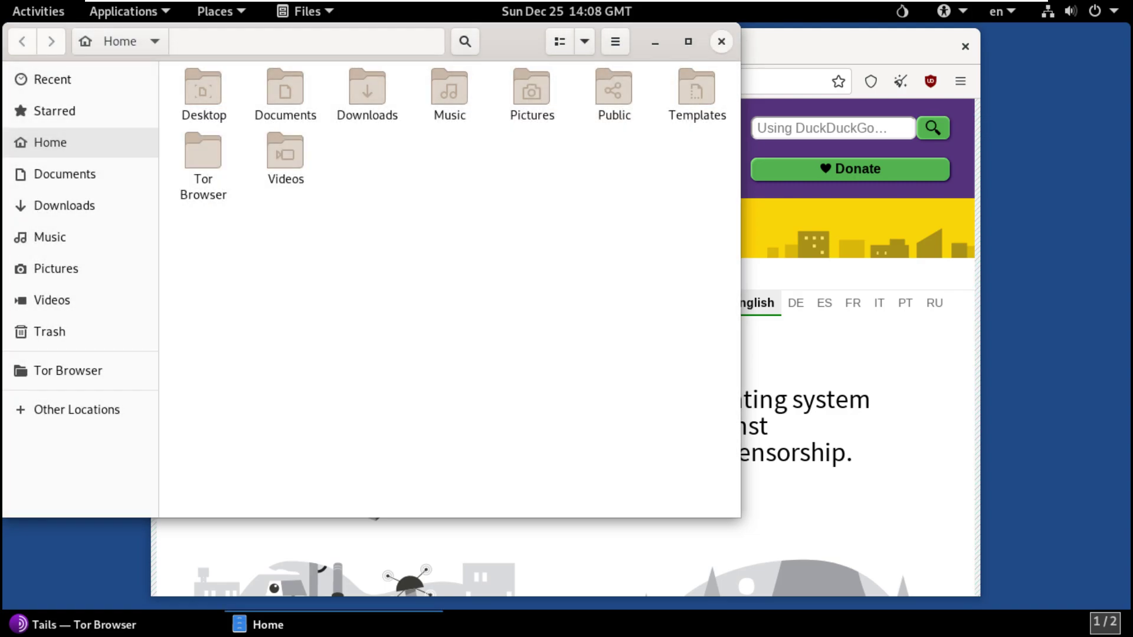
{"action": "left_click", "coordinate": [721, 41]}
Open the "Tails 5.8 is out" news post from the Tails homepage and read its new features
{"action": "scroll", "coordinate": [565, 349], "scroll_direction": "down", "scroll_amount": 15}
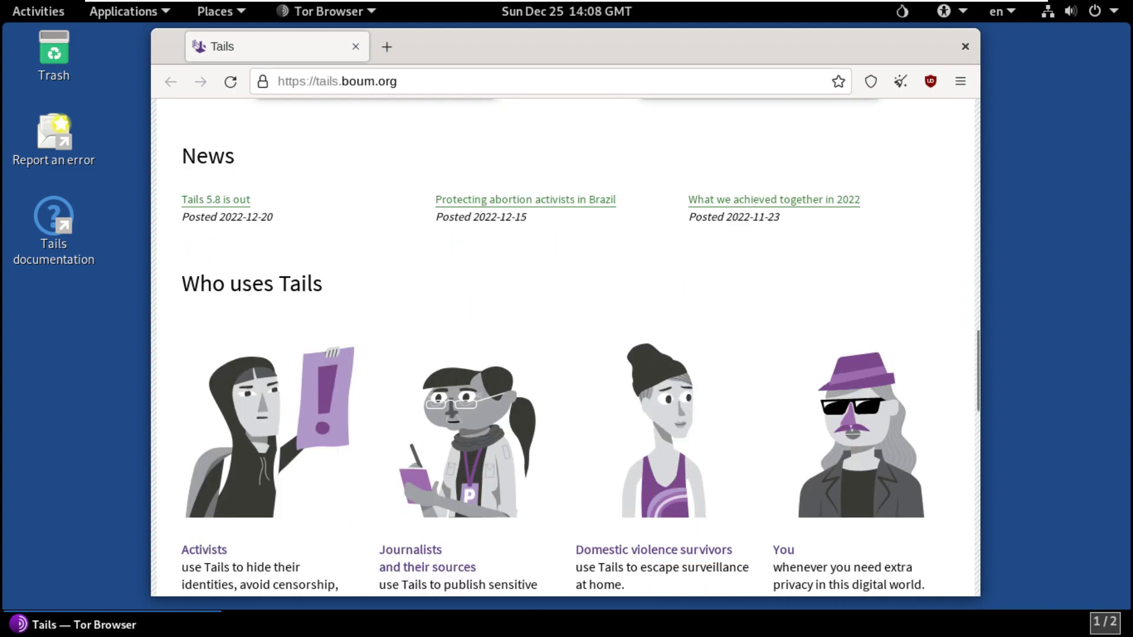
{"action": "left_click", "coordinate": [215, 199]}
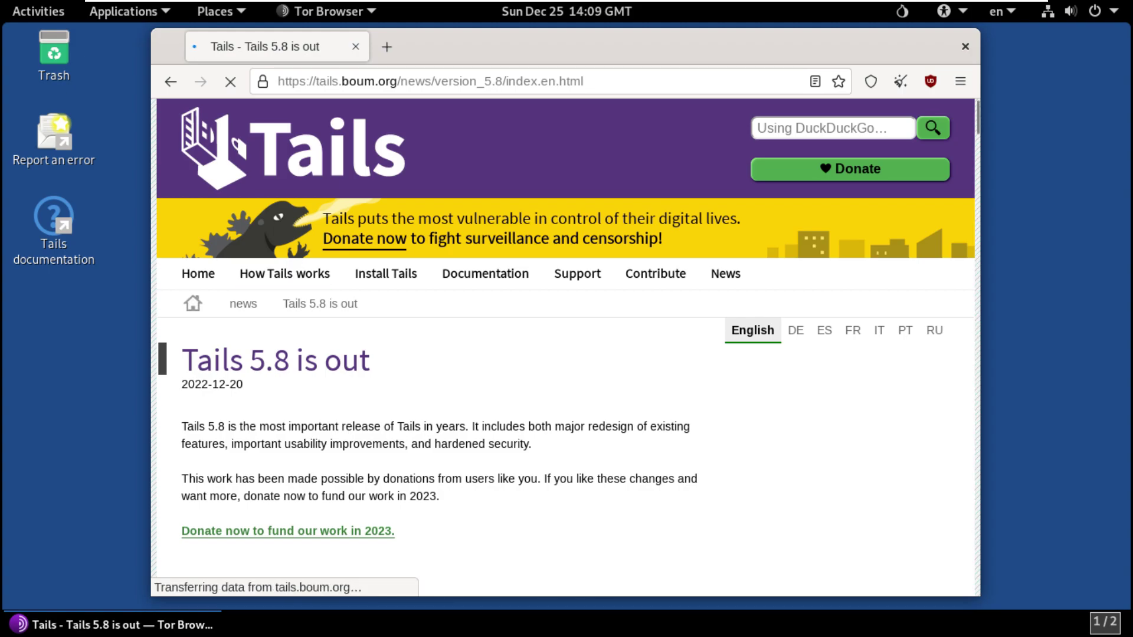
{"action": "scroll", "coordinate": [565, 347], "scroll_direction": "down", "scroll_amount": 3}
{"action": "scroll", "coordinate": [566, 347], "scroll_direction": "down", "scroll_amount": 3}
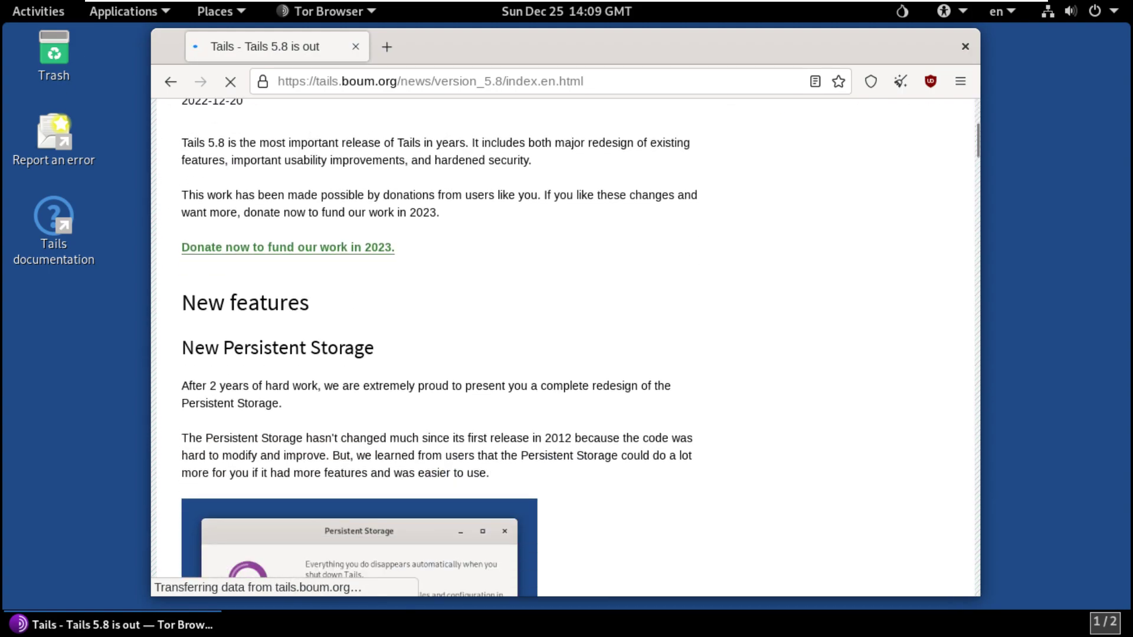
{"action": "scroll", "coordinate": [565, 347], "scroll_direction": "down", "scroll_amount": 5}
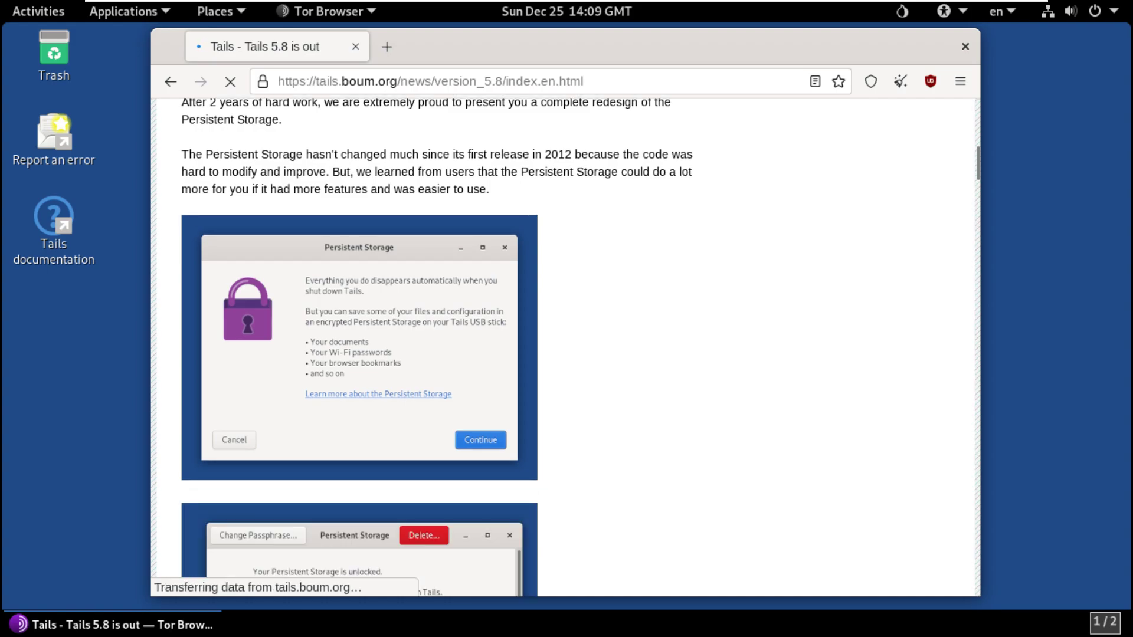
{"action": "scroll", "coordinate": [565, 347], "scroll_direction": "down", "scroll_amount": 3}
{"action": "scroll", "coordinate": [565, 347], "scroll_direction": "down", "scroll_amount": 10}
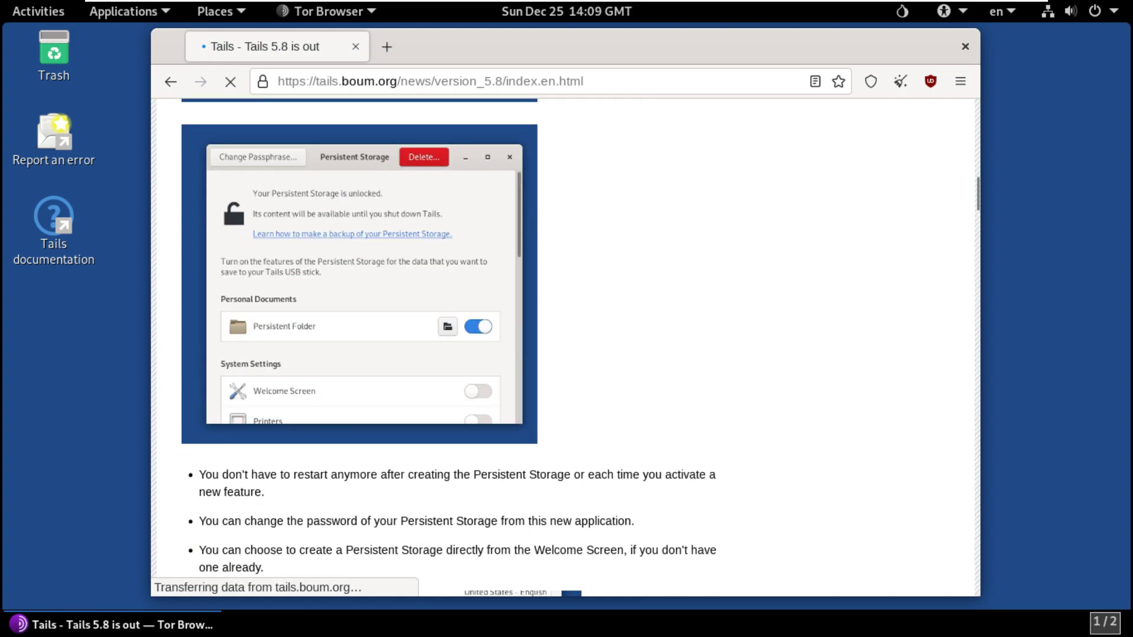
{"action": "scroll", "coordinate": [565, 347], "scroll_direction": "down", "scroll_amount": 9}
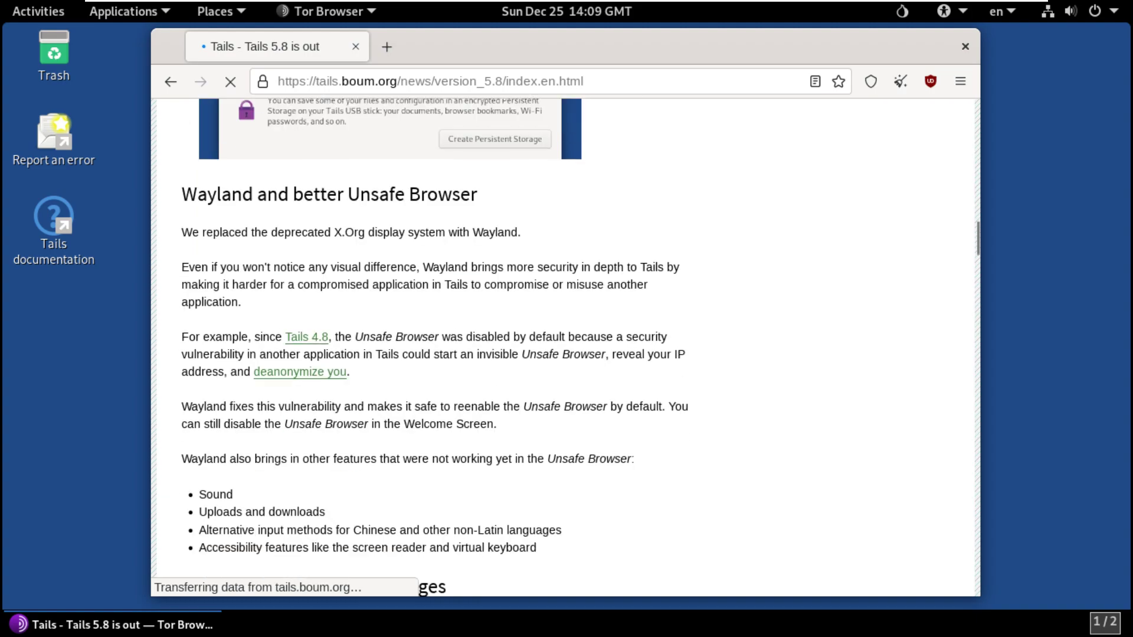
{"action": "scroll", "coordinate": [565, 347], "scroll_direction": "down", "scroll_amount": 10}
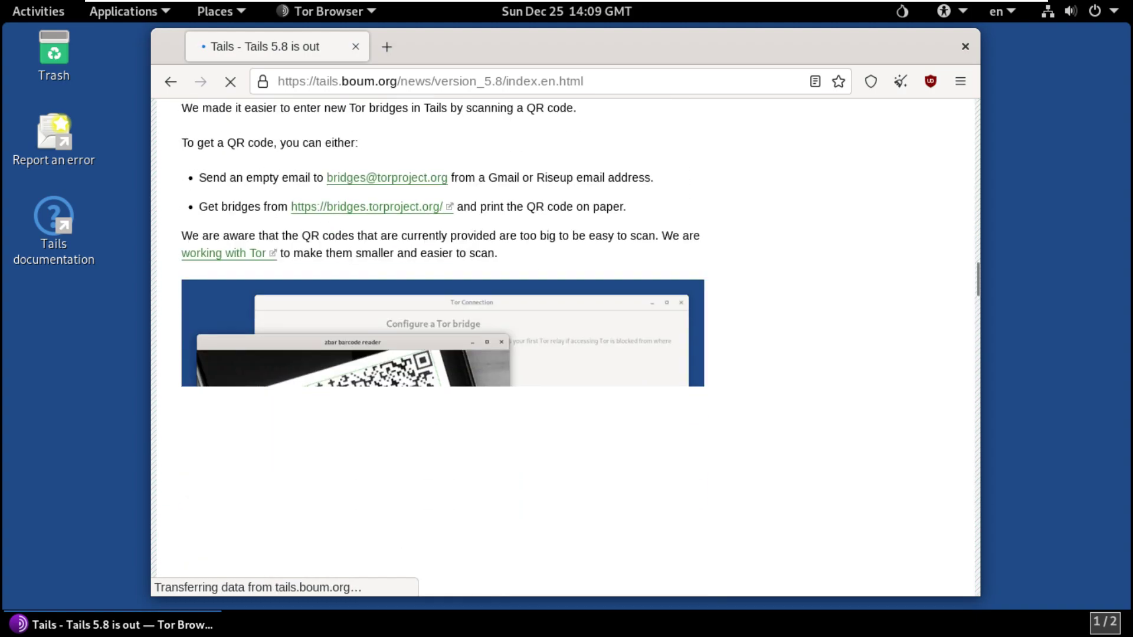
Read the release post's sections on changes and updates, fixed problems and known issues
{"action": "scroll", "coordinate": [566, 347], "scroll_direction": "down", "scroll_amount": 3}
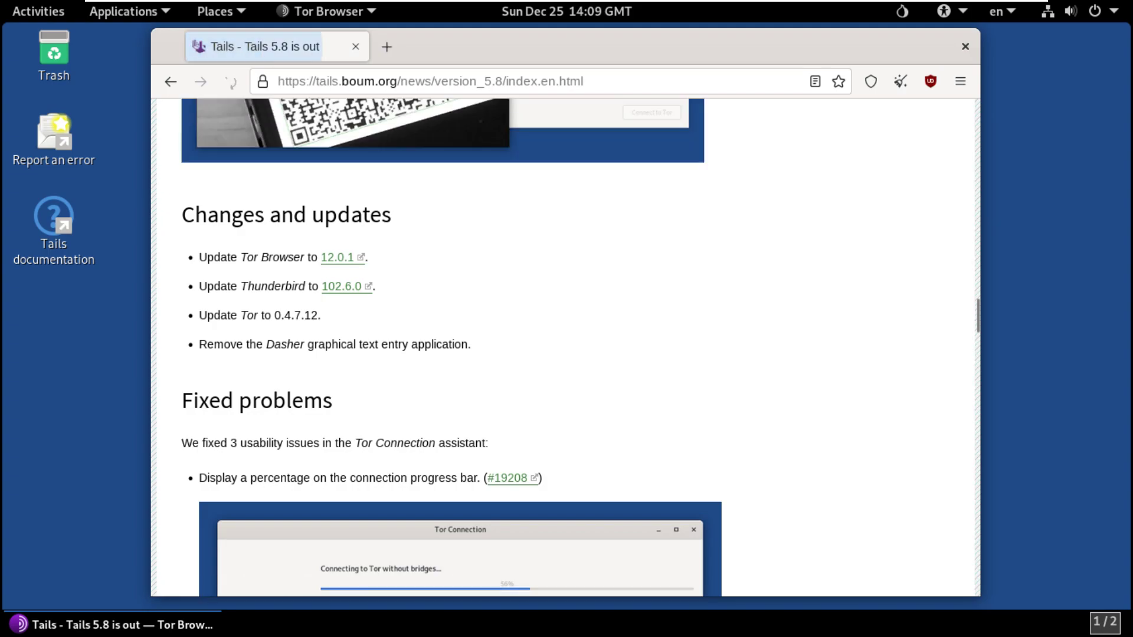
{"action": "scroll", "coordinate": [566, 347], "scroll_direction": "down", "scroll_amount": 5}
{"action": "scroll", "coordinate": [566, 347], "scroll_direction": "down", "scroll_amount": 13}
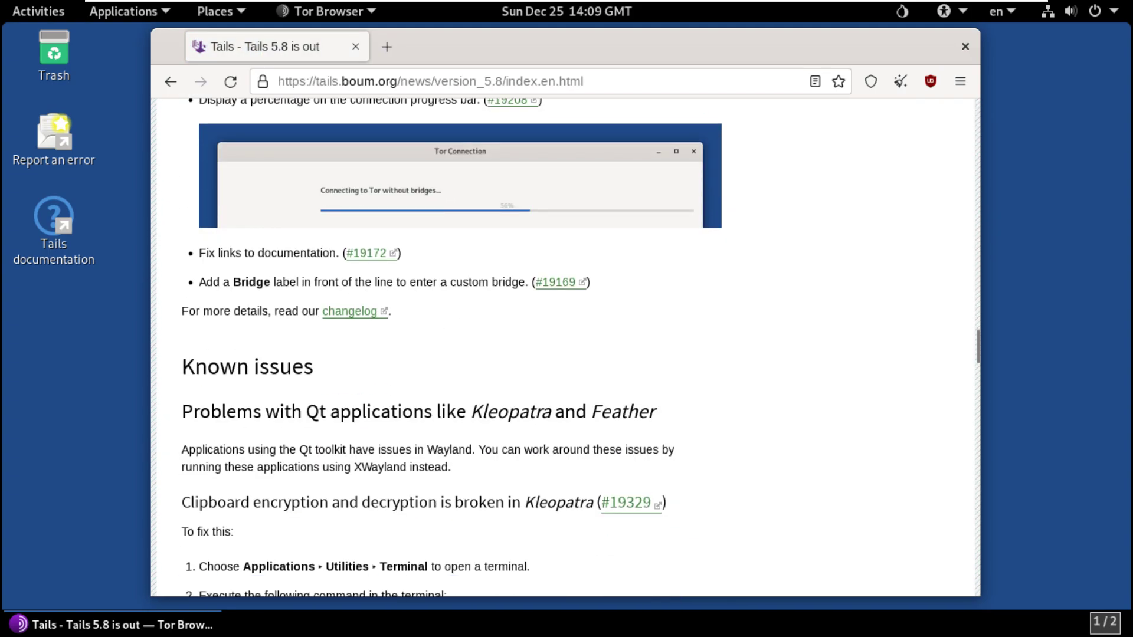
{"action": "scroll", "coordinate": [565, 347], "scroll_direction": "down", "scroll_amount": 10}
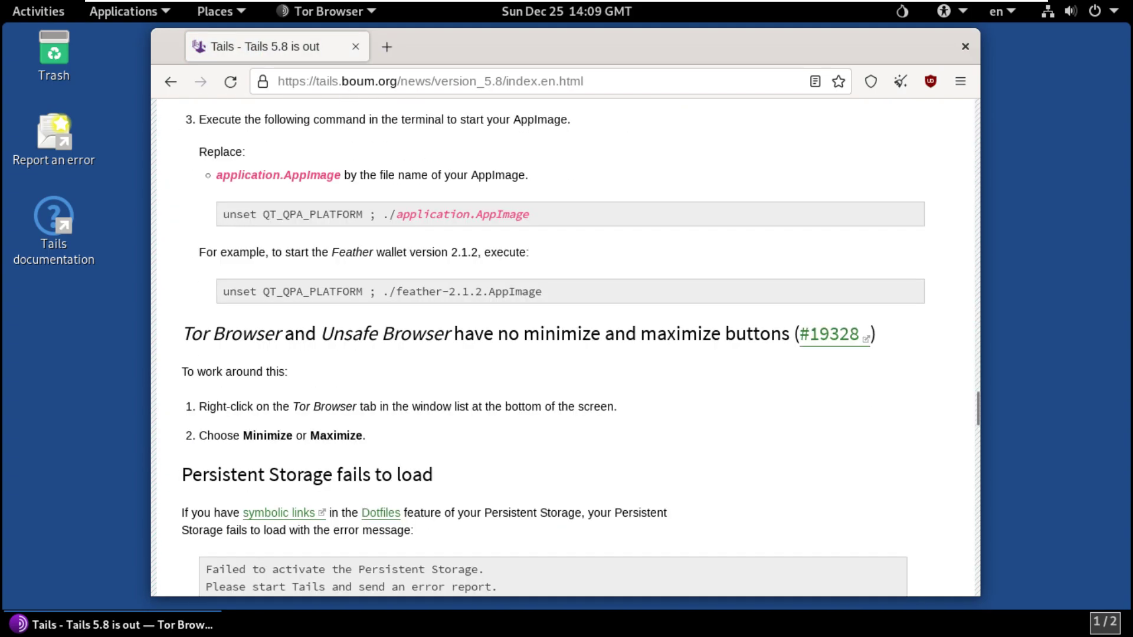
{"action": "scroll", "coordinate": [566, 347], "scroll_direction": "down", "scroll_amount": 3}
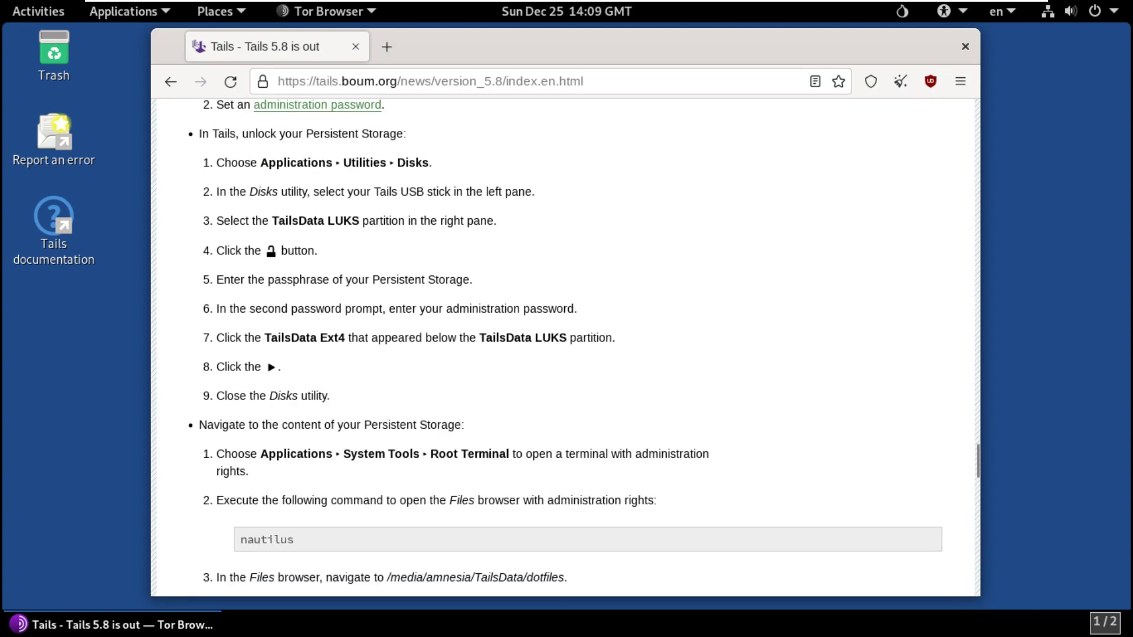
{"action": "scroll", "coordinate": [565, 347], "scroll_direction": "down", "scroll_amount": 10}
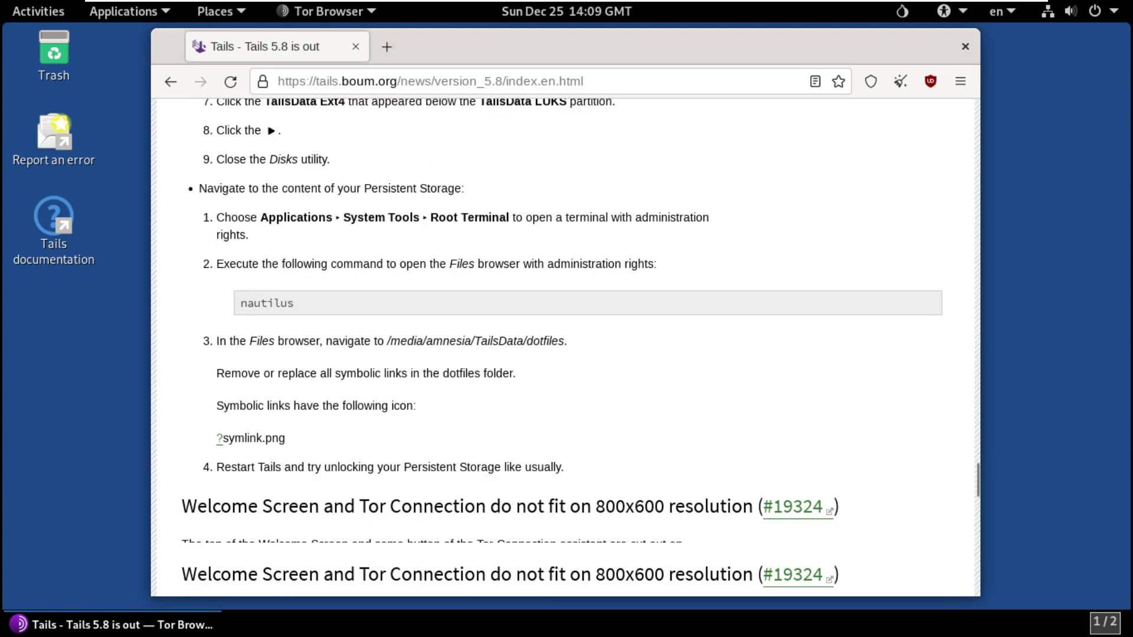
{"action": "scroll", "coordinate": [566, 347], "scroll_direction": "down", "scroll_amount": 6}
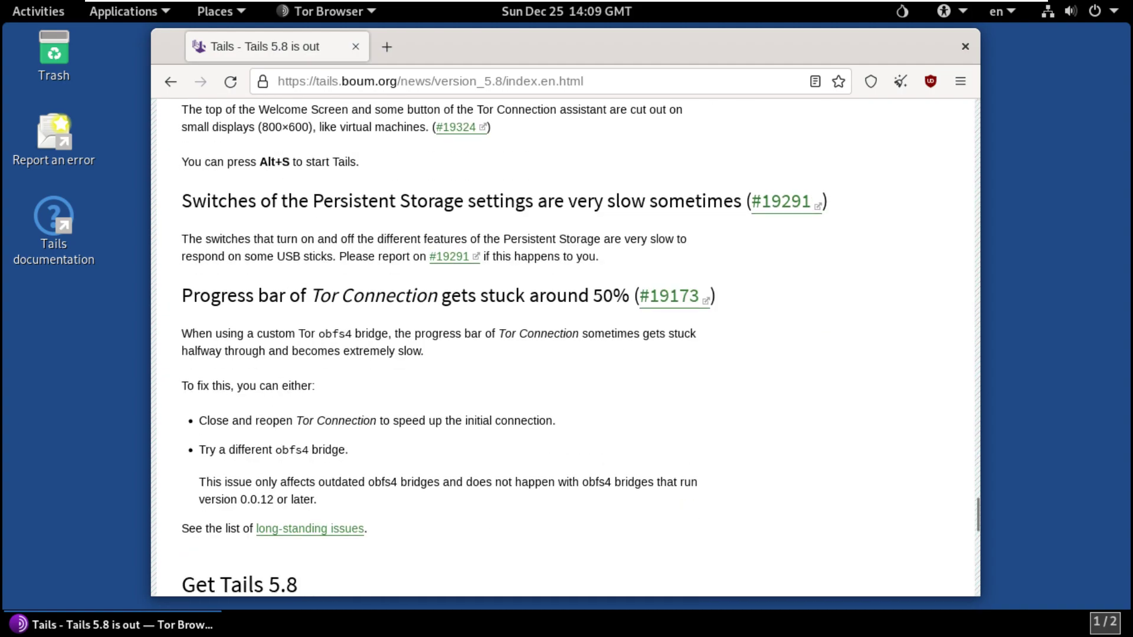
Open the Tails 5.8 ISO image download page for DVDs and virtual machines from the release post
{"action": "scroll", "coordinate": [354, 342], "scroll_direction": "down", "scroll_amount": 7}
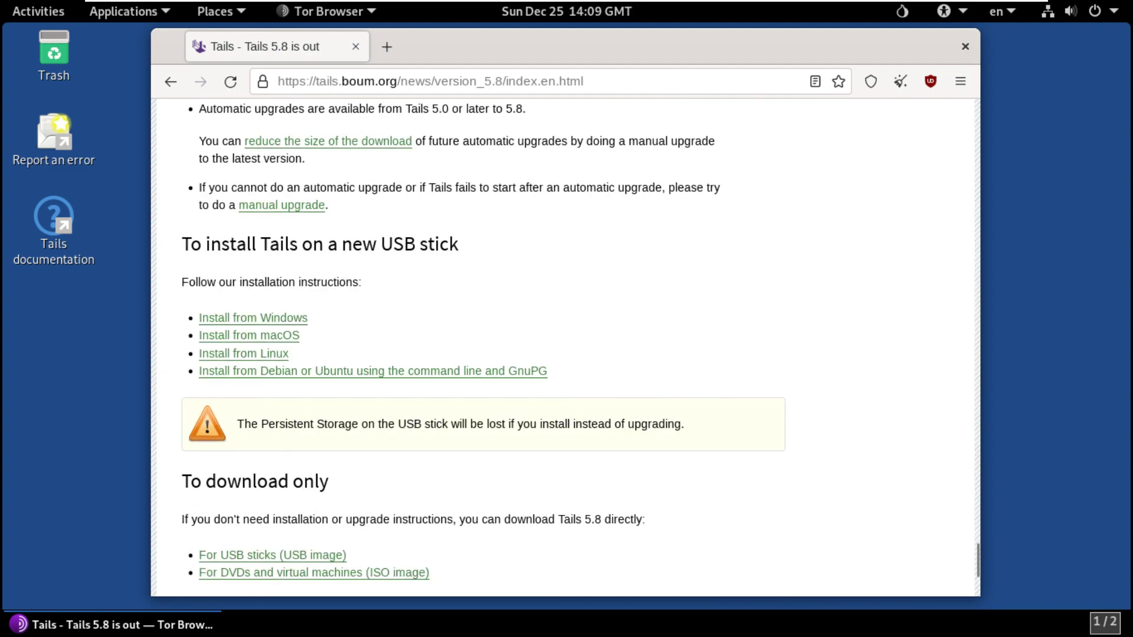
{"action": "left_click", "coordinate": [354, 343]}
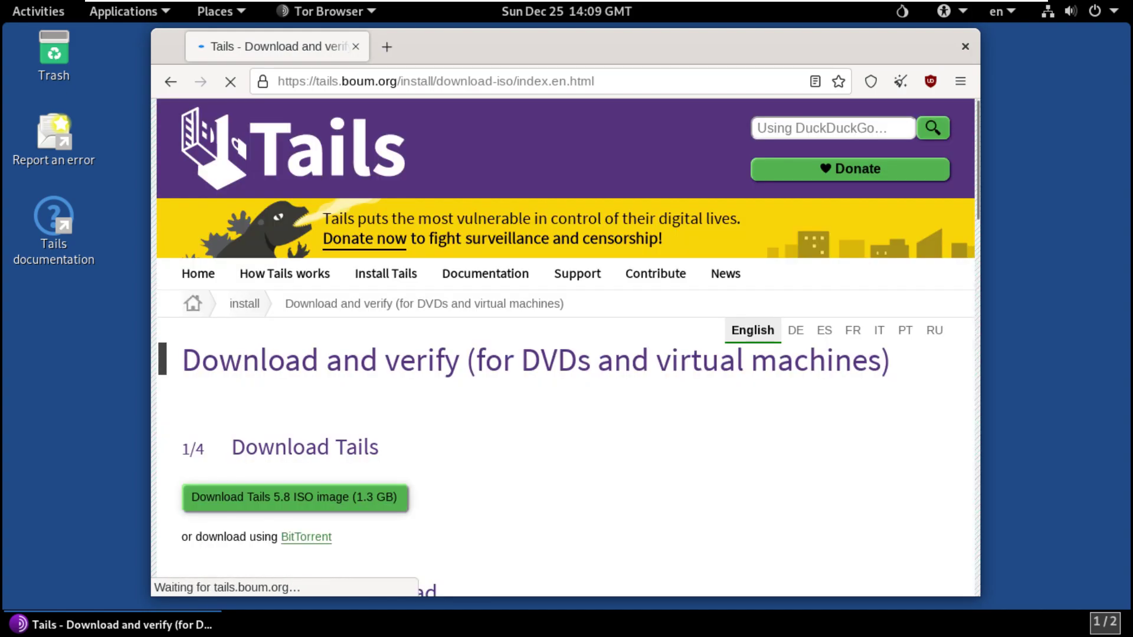
{"action": "scroll", "coordinate": [565, 347], "scroll_direction": "down", "scroll_amount": 5}
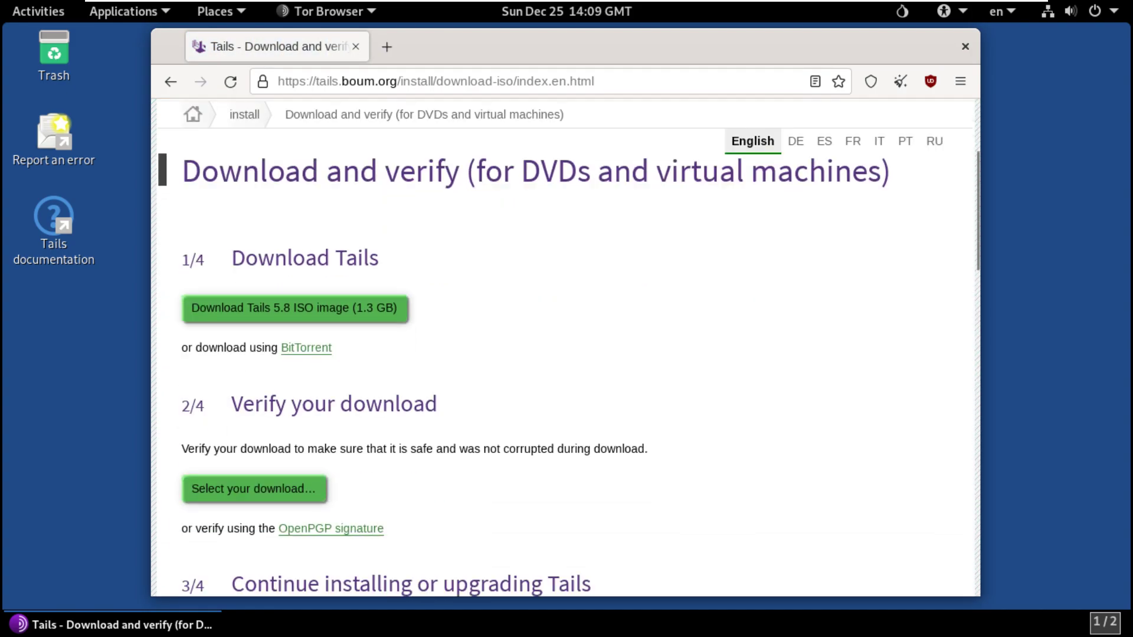
Start downloading the Tails 5.8 ISO image to the Tor Browser folder as tails-amd64-5.8.iso, and cancel the download
{"action": "left_click", "coordinate": [295, 213]}
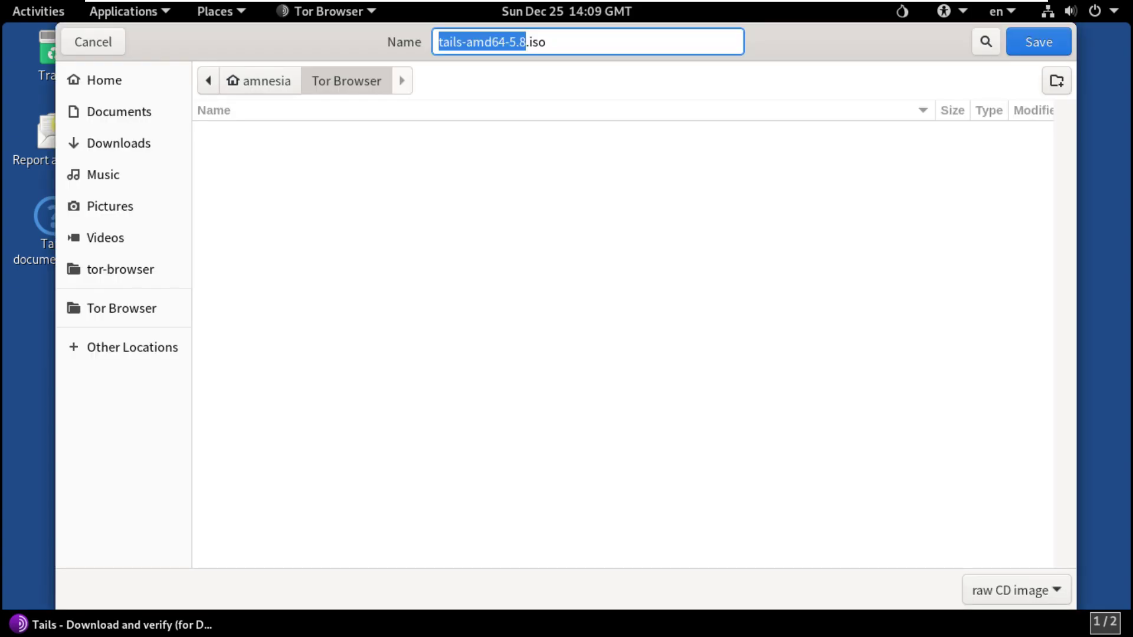
{"action": "key", "text": "Return"}
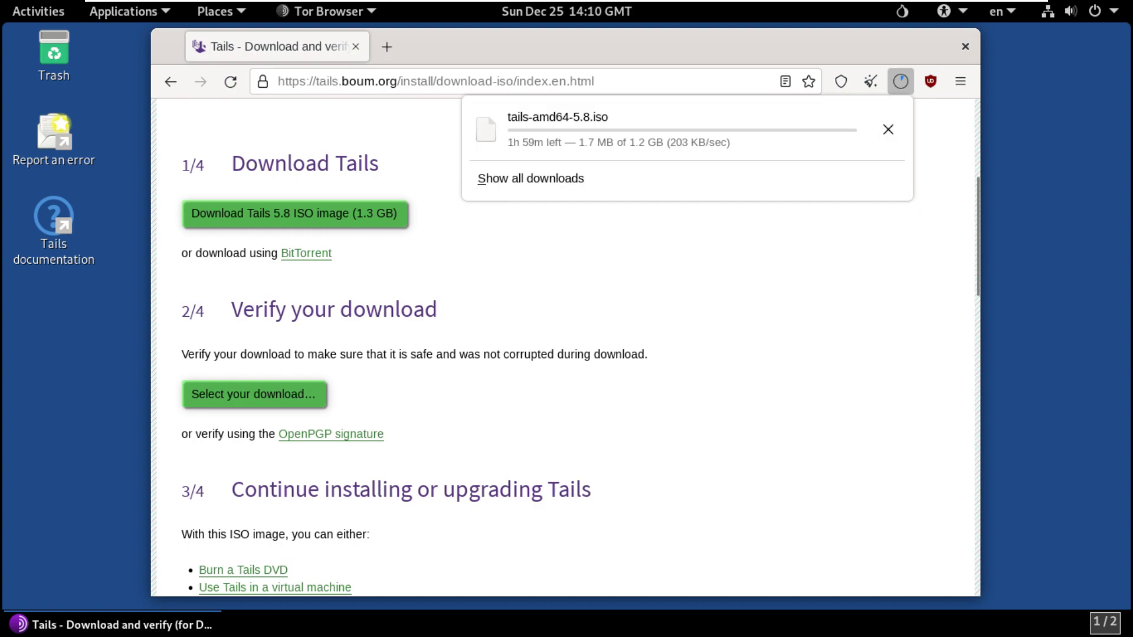
{"action": "left_click", "coordinate": [887, 129]}
{"action": "key", "text": "Escape"}
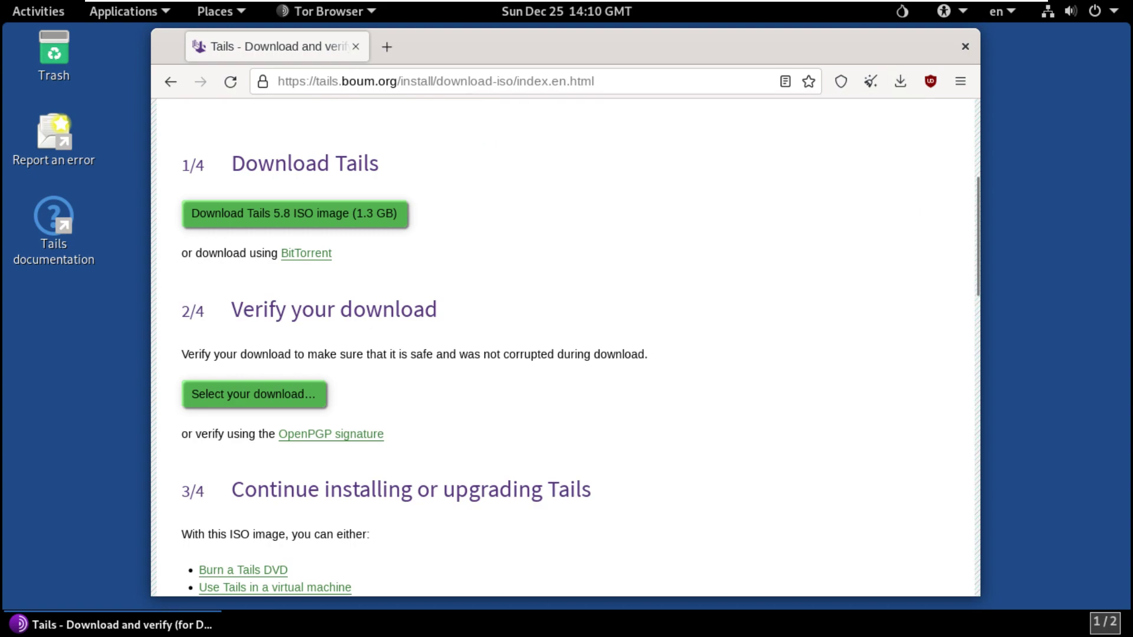
Visit youtube.com/9to5linux in the current Tor Browser tab
{"action": "key", "text": "ctrl+l"}
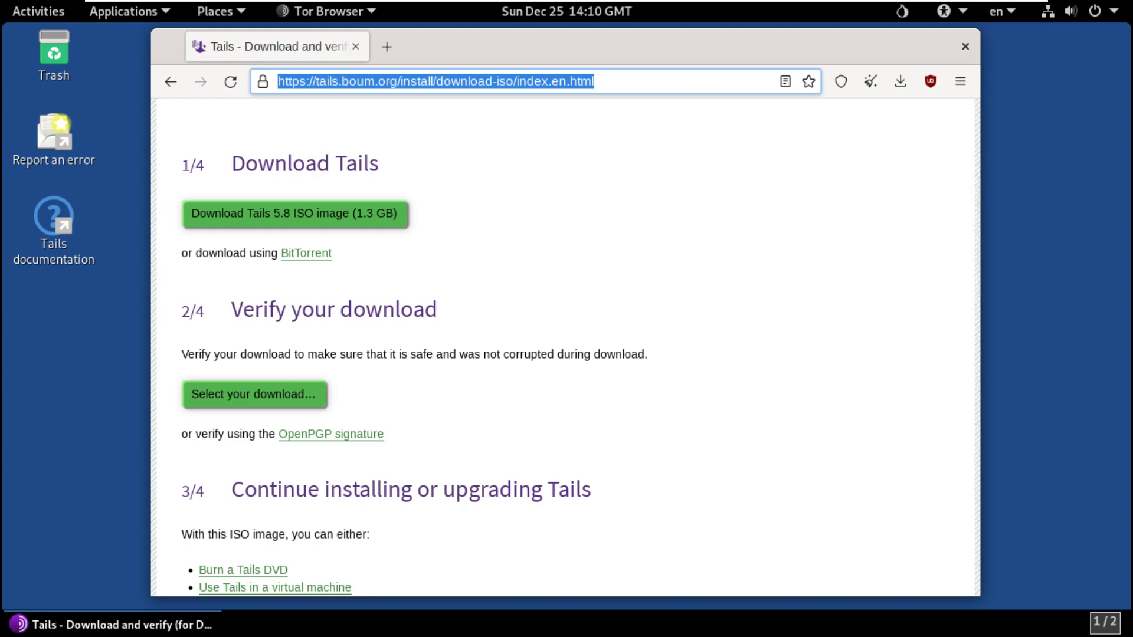
{"action": "type", "text": "youtub"}
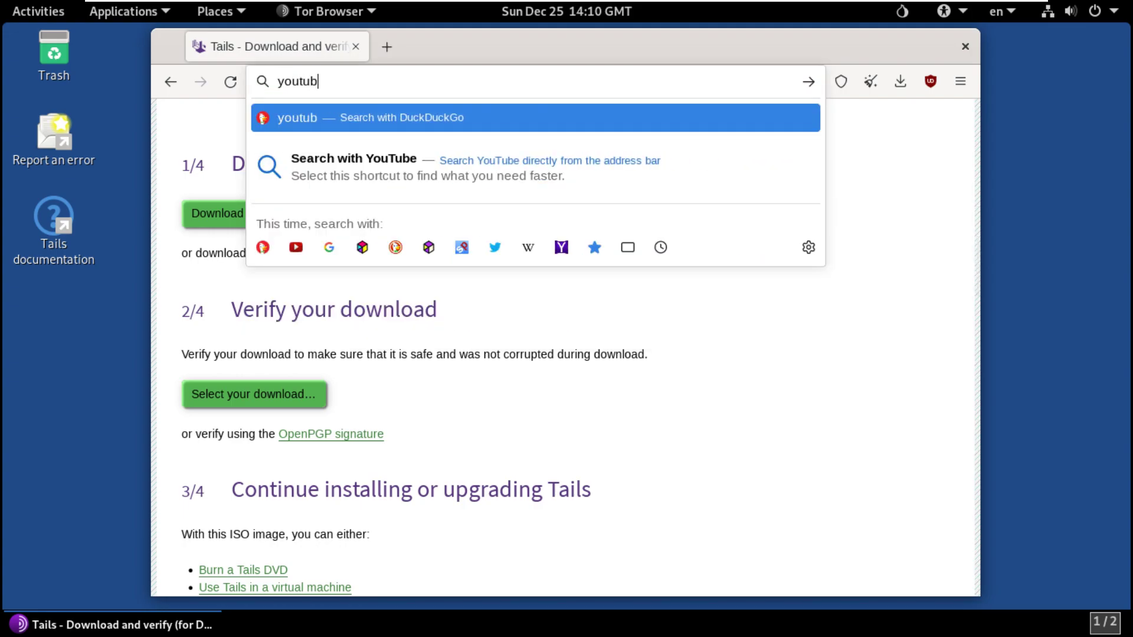
{"action": "type", "text": "e.co"}
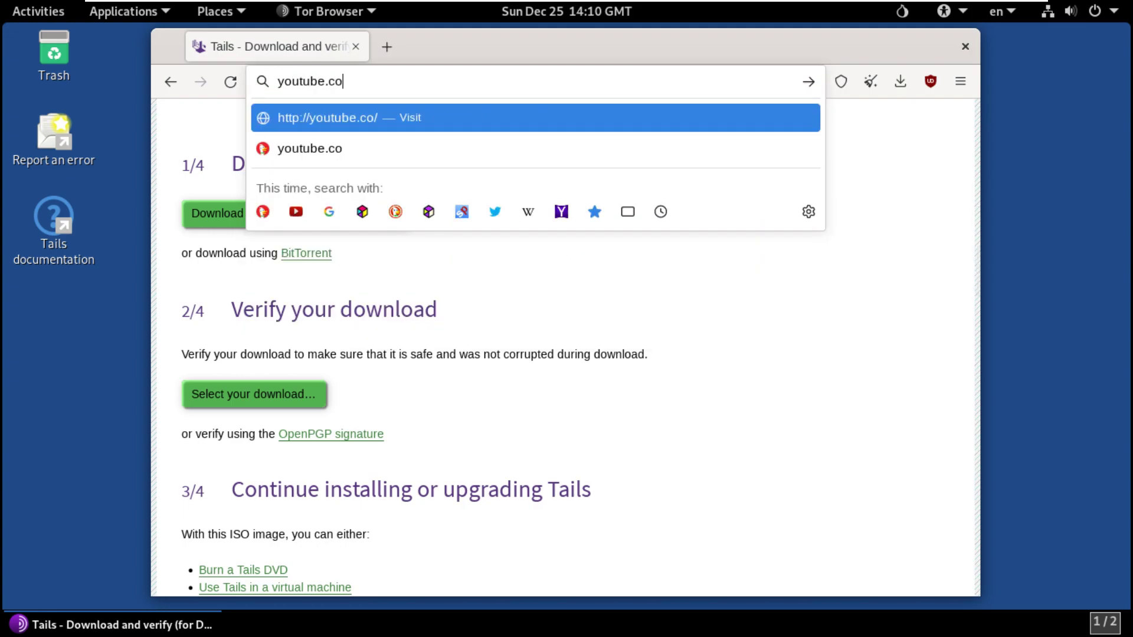
{"action": "type", "text": "m/9t"}
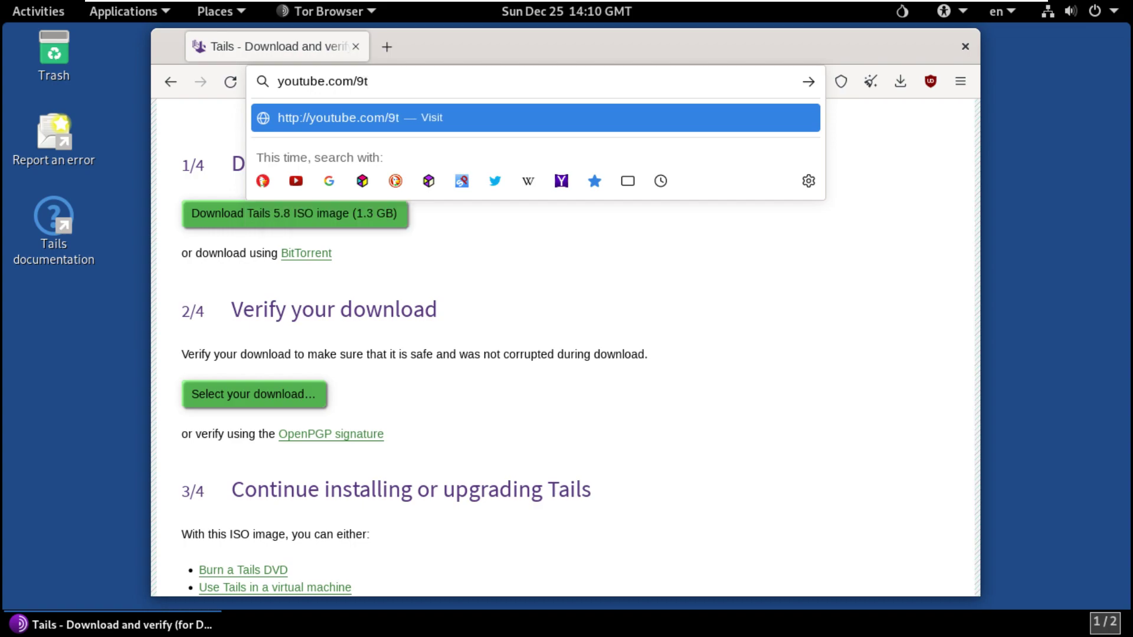
{"action": "type", "text": "o5linux"}
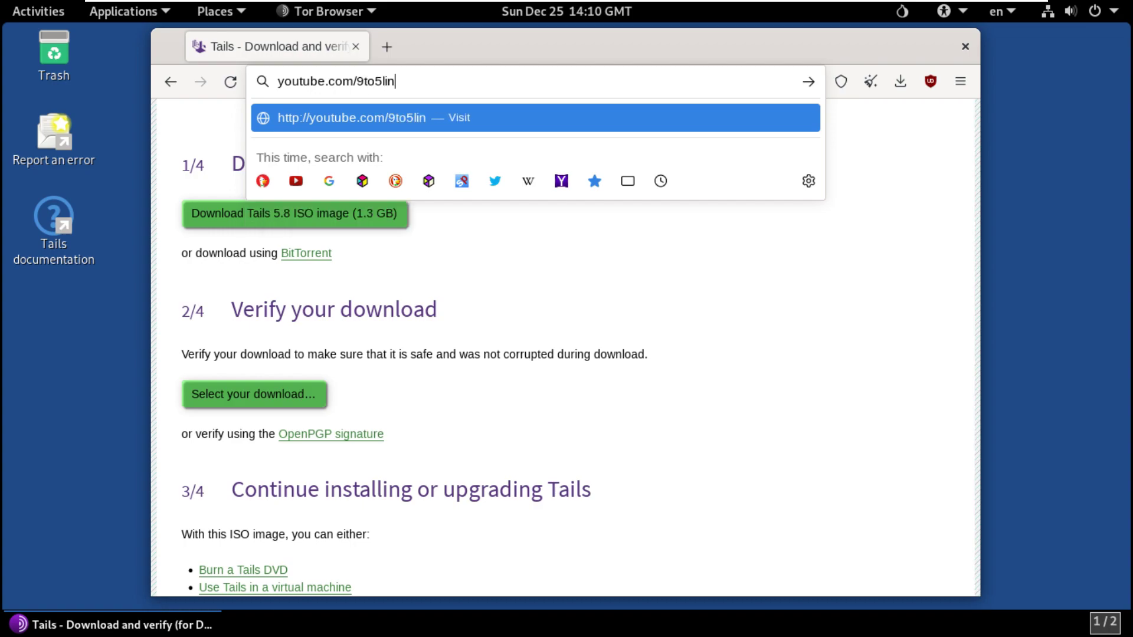
{"action": "key", "text": "Return"}
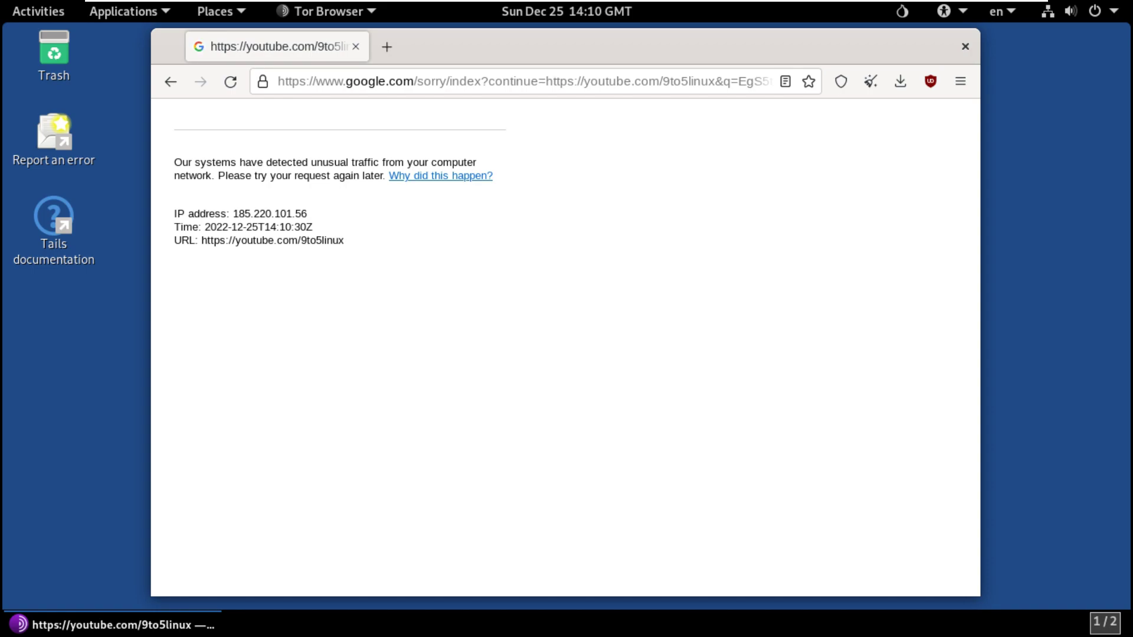
Close Tor Browser and view the system menu with its network and power options
{"action": "left_click", "coordinate": [966, 46]}
{"action": "left_click", "coordinate": [1072, 12]}
{"action": "left_click", "coordinate": [938, 220]}
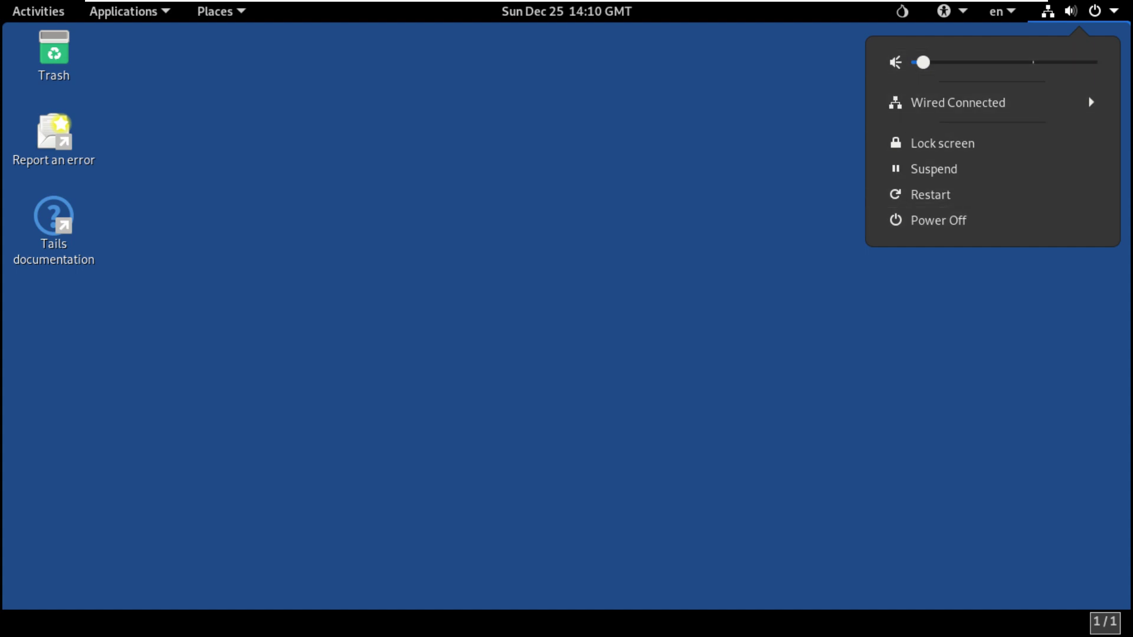
Launch System Monitor from the full applications overview and maximize its window
{"action": "left_click", "coordinate": [38, 11]}
{"action": "left_click", "coordinate": [27, 558]}
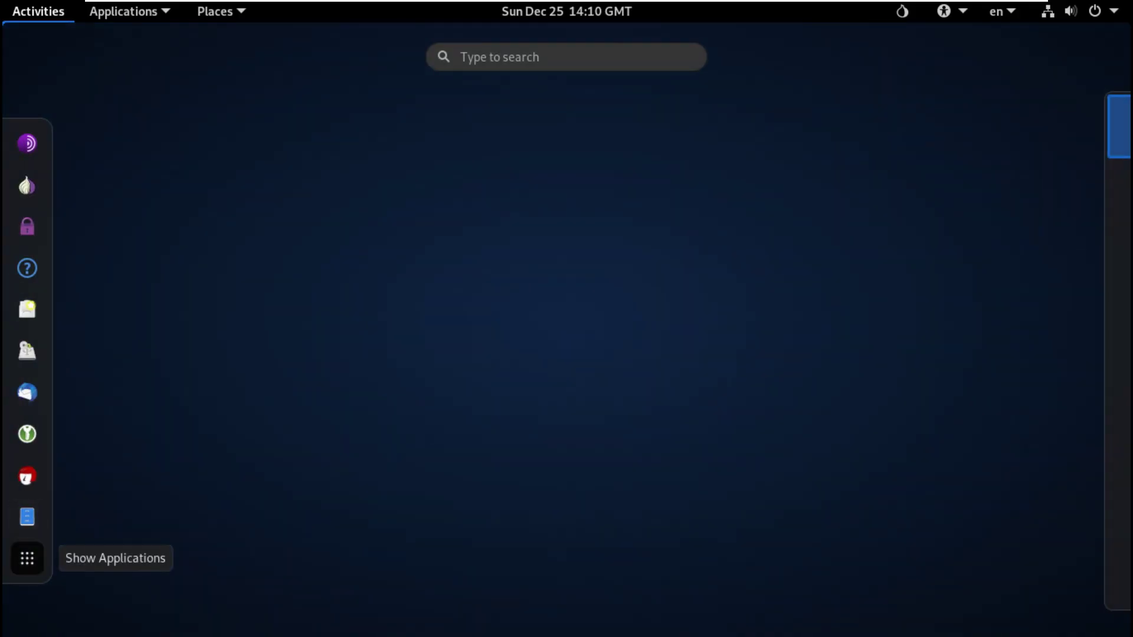
{"action": "left_click", "coordinate": [27, 559]}
{"action": "scroll", "coordinate": [626, 419], "scroll_direction": "down", "scroll_amount": 1}
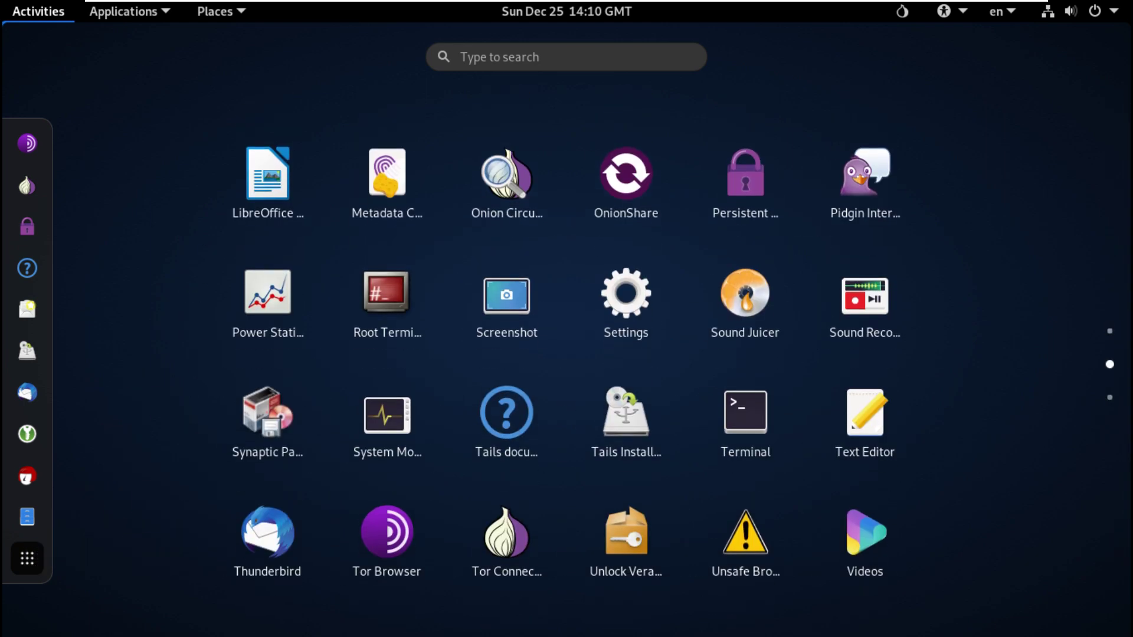
{"action": "left_click", "coordinate": [387, 419]}
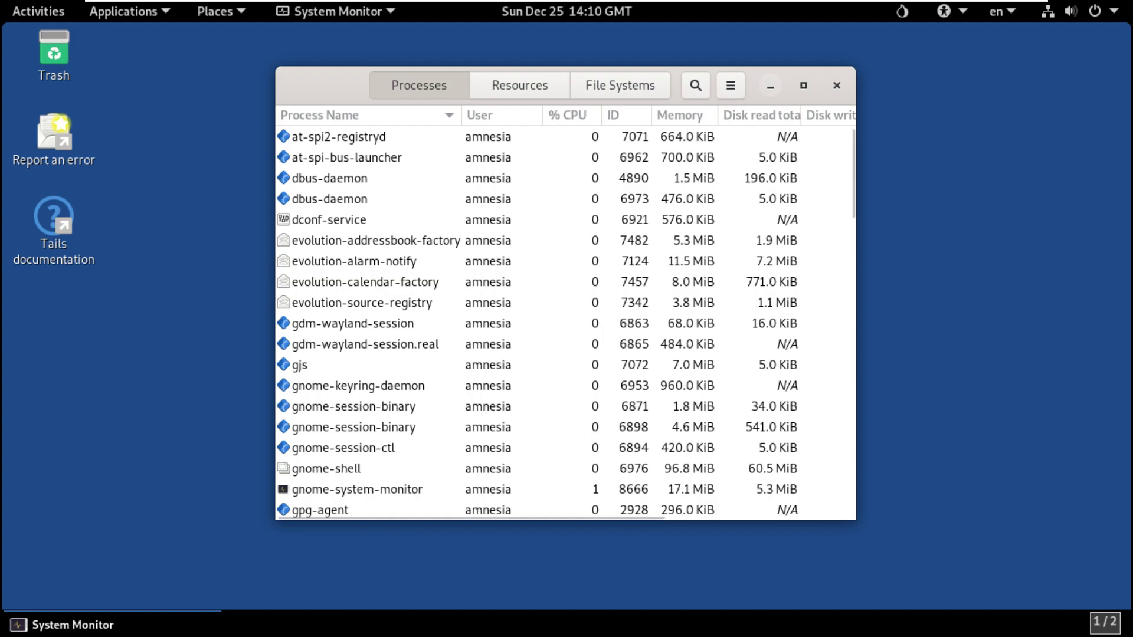
{"action": "left_click", "coordinate": [803, 86]}
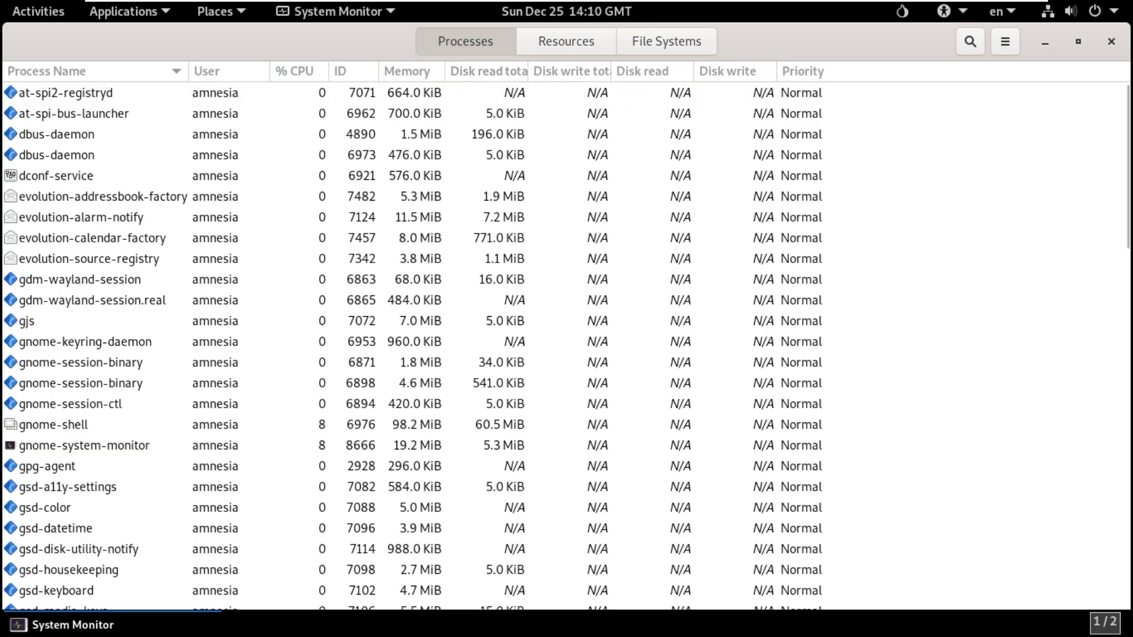
Look through the whole list of running processes and return to its beginning
{"action": "scroll", "coordinate": [567, 345], "scroll_direction": "down", "scroll_amount": 5}
{"action": "scroll", "coordinate": [413, 147], "scroll_direction": "down", "scroll_amount": 4}
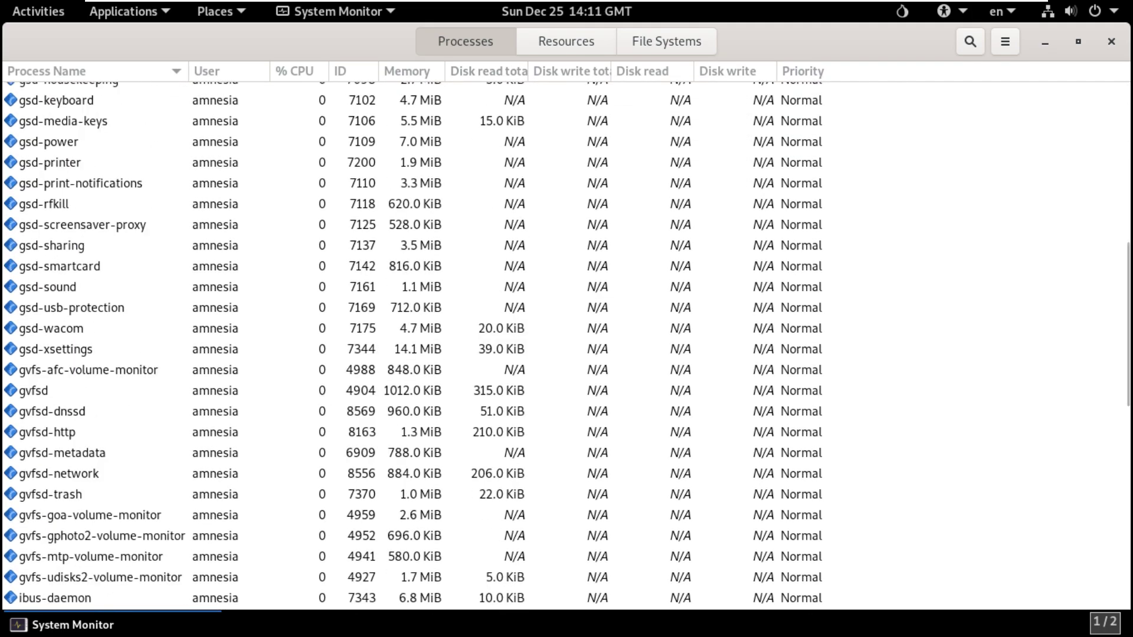
{"action": "scroll", "coordinate": [413, 148], "scroll_direction": "down", "scroll_amount": 5}
{"action": "scroll", "coordinate": [566, 345], "scroll_direction": "down", "scroll_amount": 5}
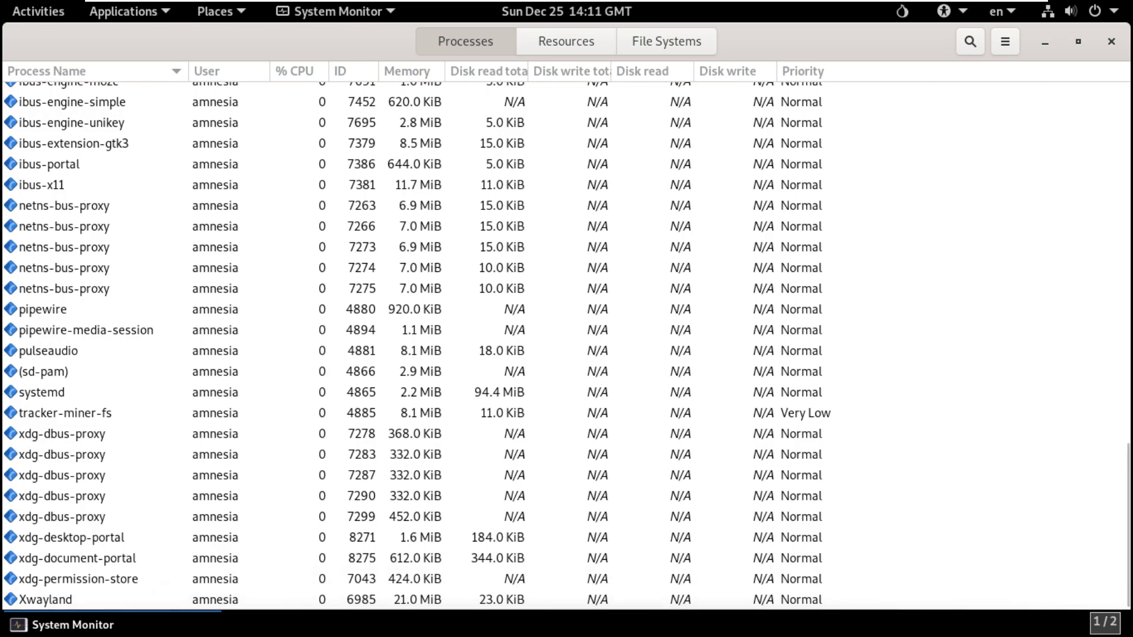
{"action": "scroll", "coordinate": [566, 346], "scroll_direction": "up", "scroll_amount": 7}
{"action": "scroll", "coordinate": [566, 345], "scroll_direction": "up", "scroll_amount": 10}
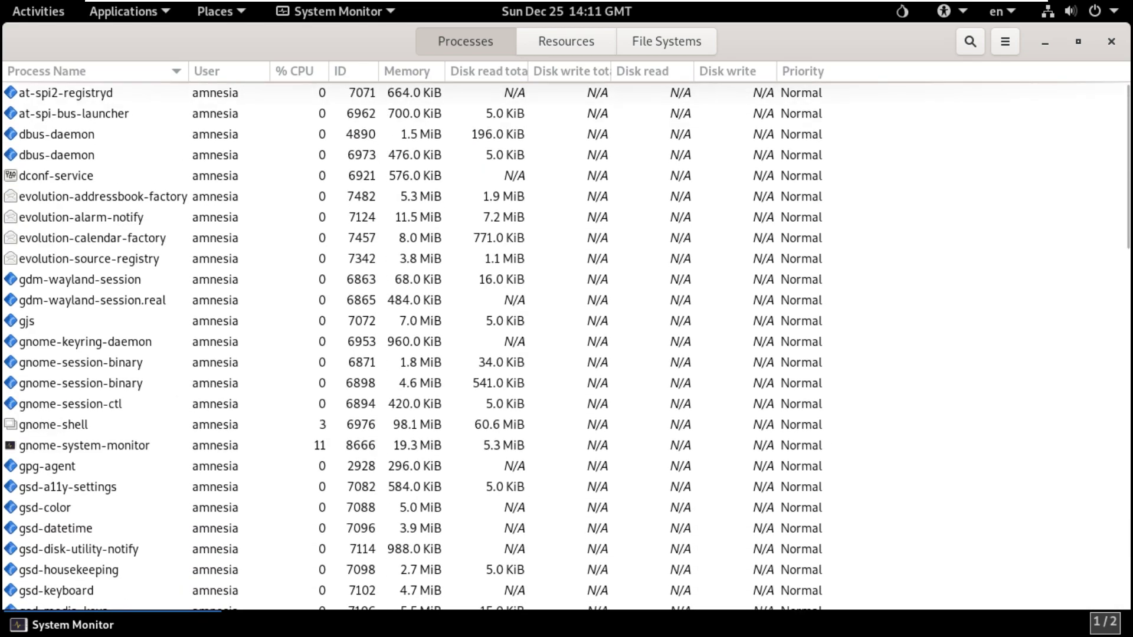
Change the CPU2 graph color to light green in the resource history
{"action": "left_click", "coordinate": [566, 41]}
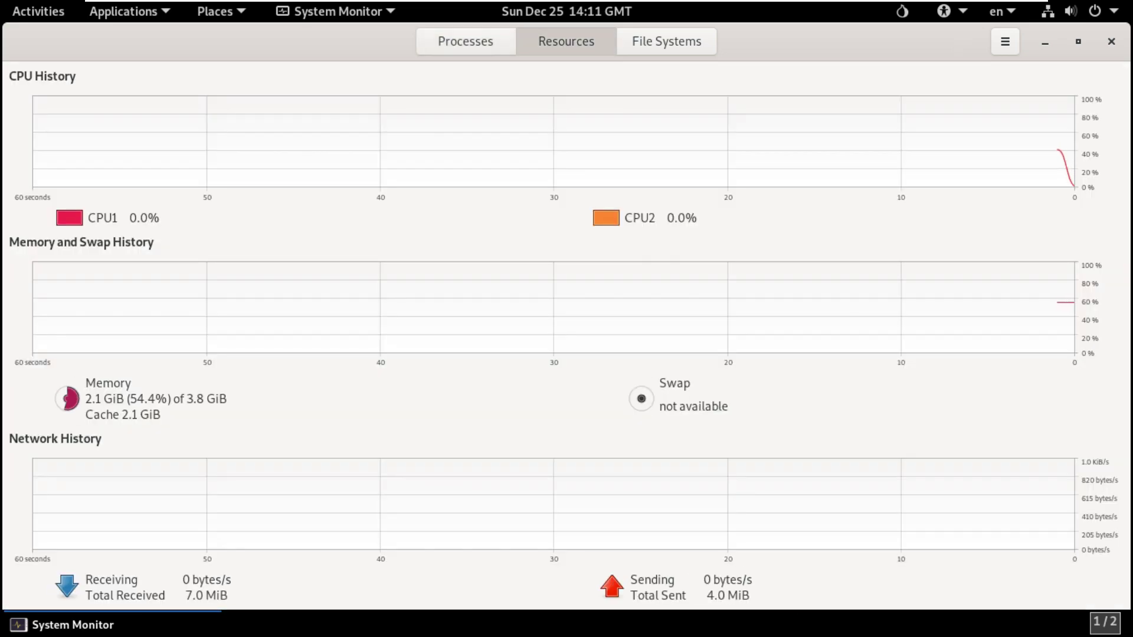
{"action": "left_click", "coordinate": [606, 218]}
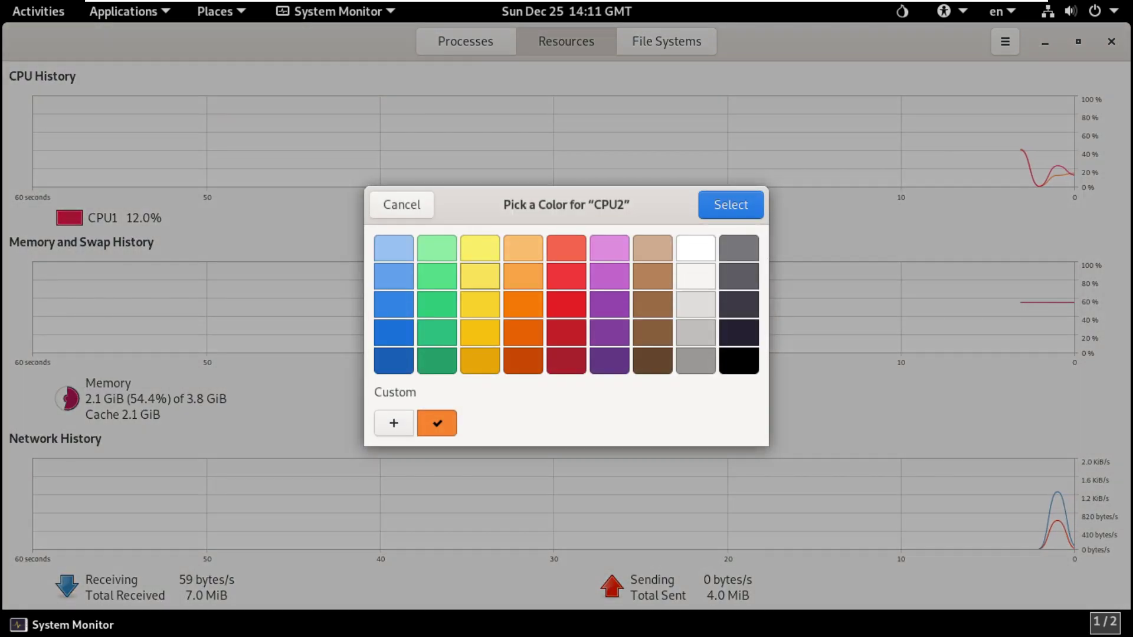
{"action": "left_click", "coordinate": [437, 276]}
{"action": "left_click", "coordinate": [730, 205]}
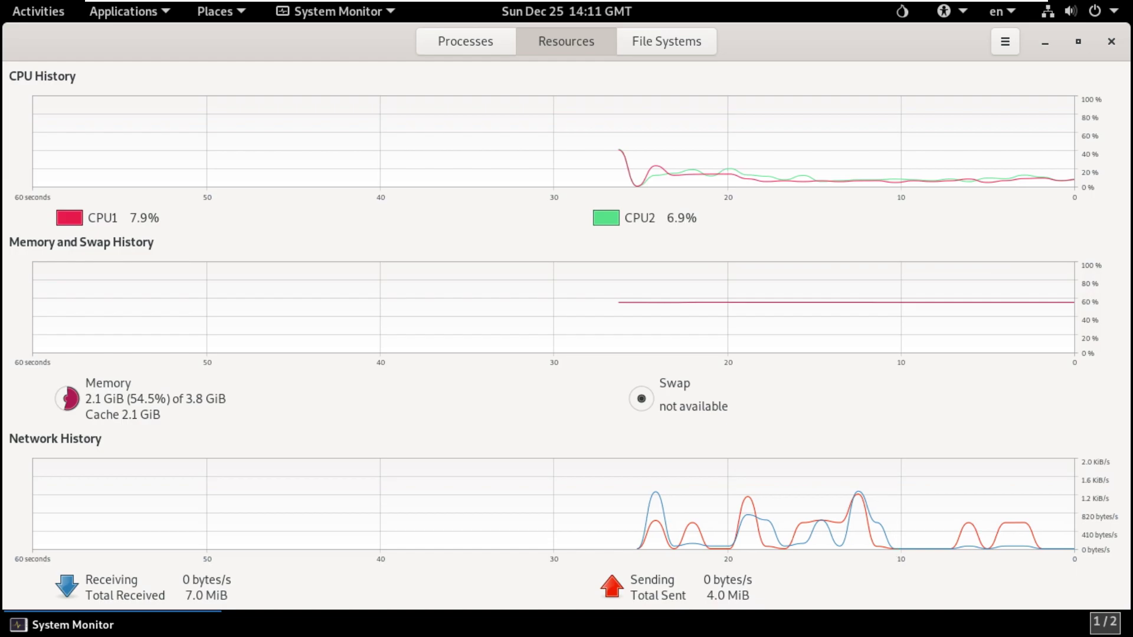
Check the mounted file systems and System Monitor's version information, closing the application when done
{"action": "left_click", "coordinate": [667, 41]}
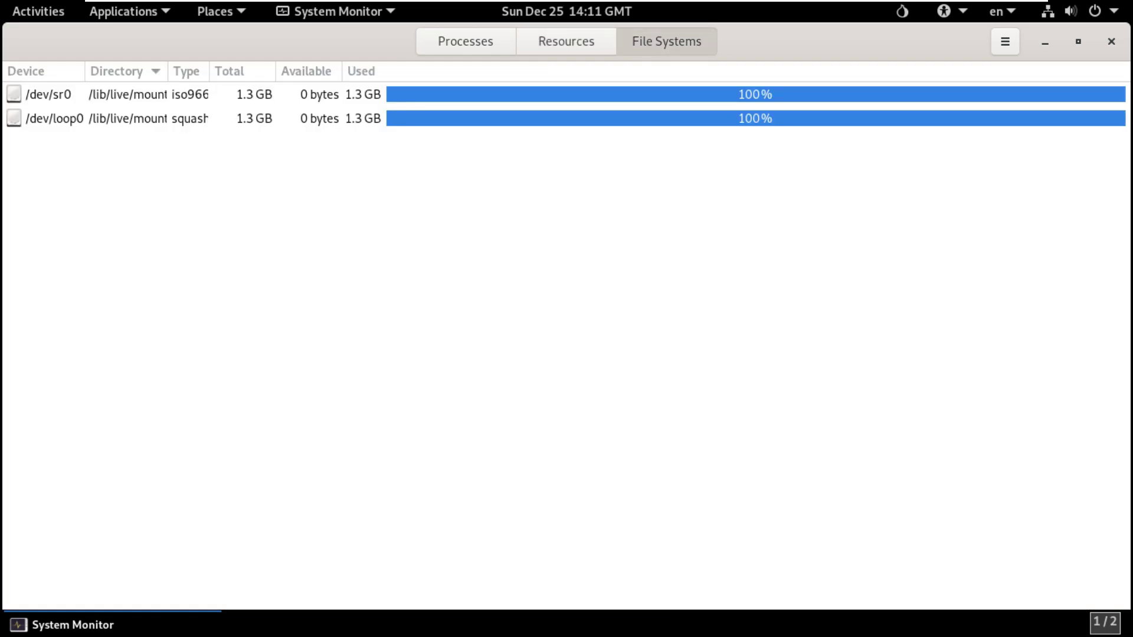
{"action": "left_click", "coordinate": [566, 42]}
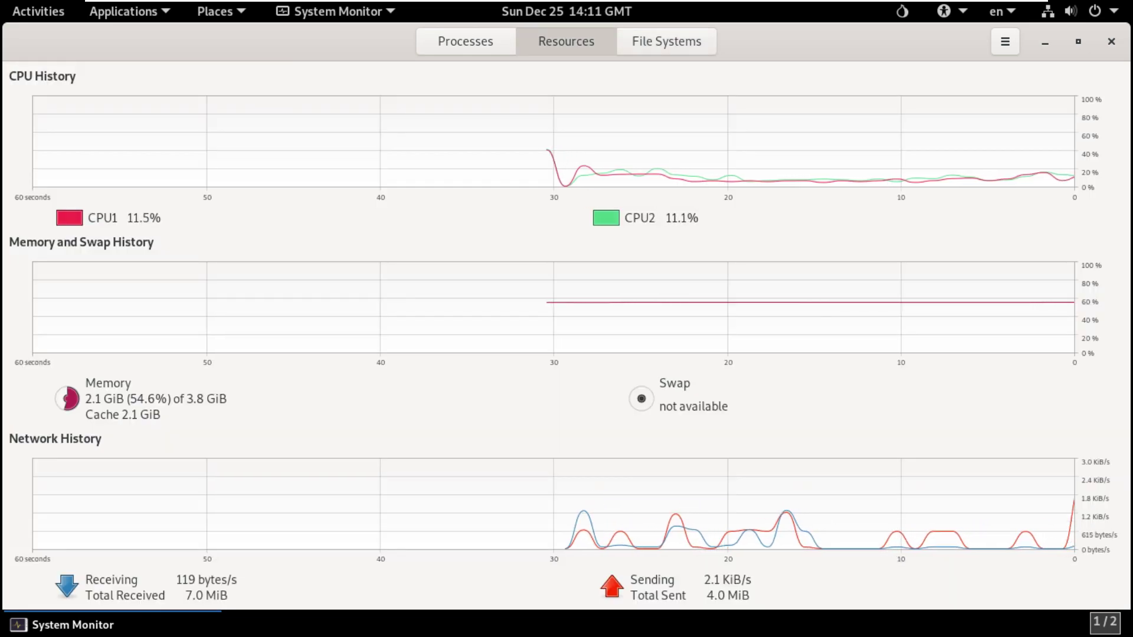
{"action": "left_click", "coordinate": [1005, 41]}
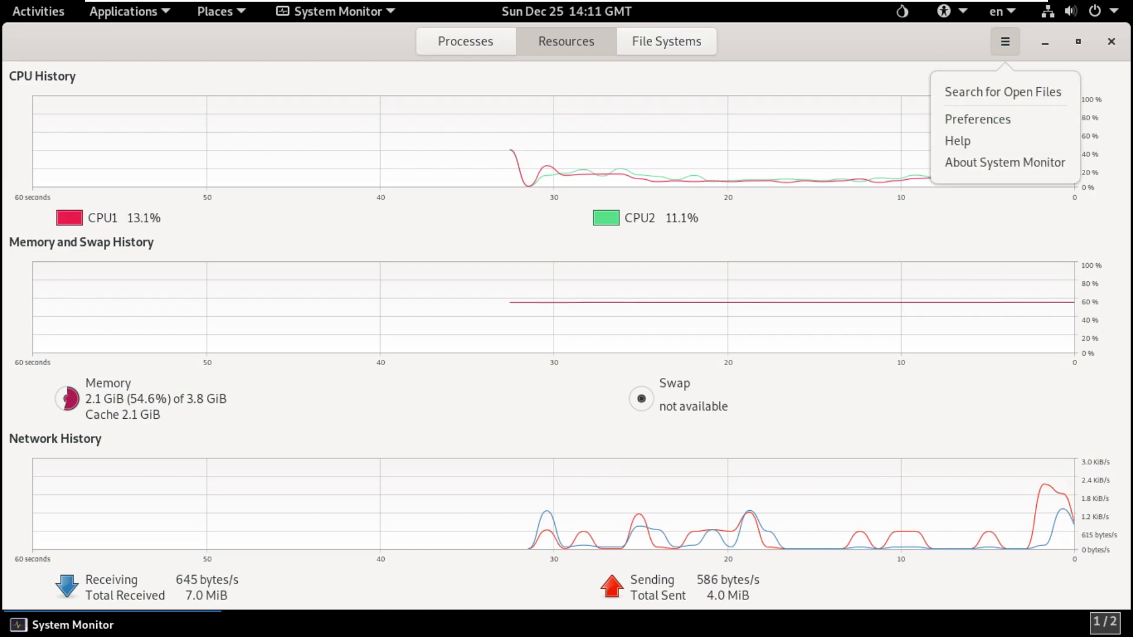
{"action": "left_click", "coordinate": [1005, 162]}
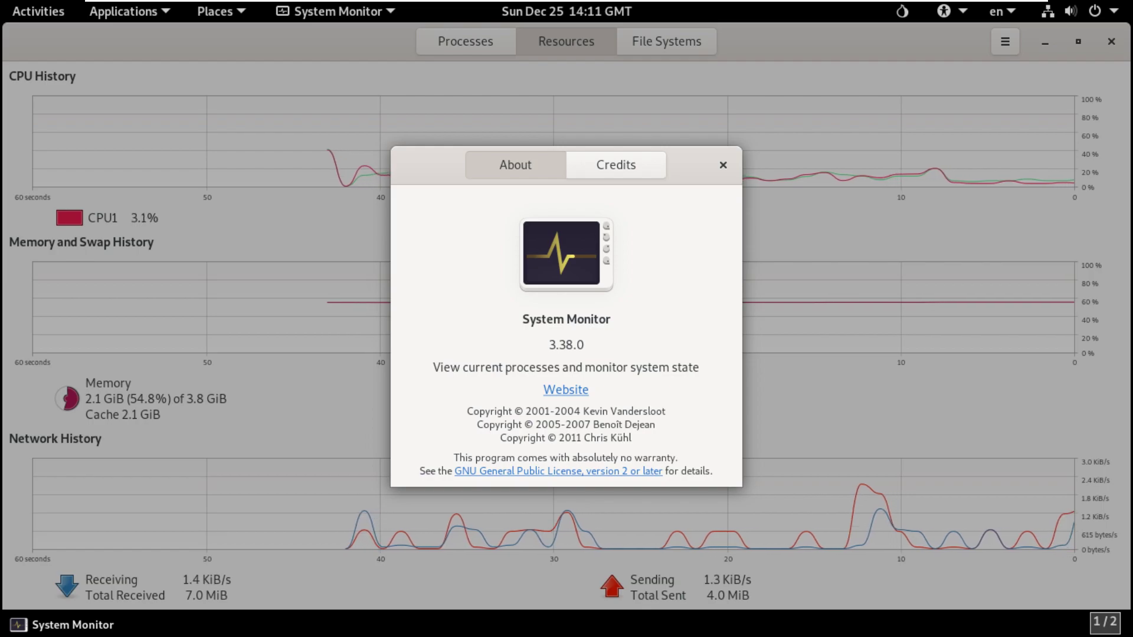
{"action": "key", "text": "Escape"}
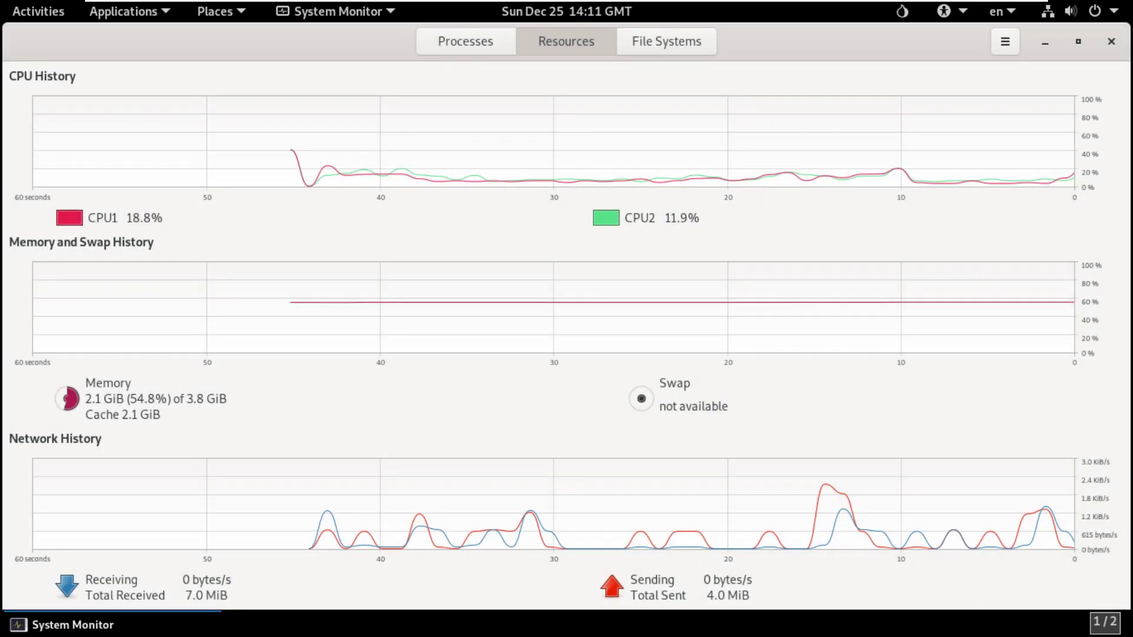
{"action": "key", "text": "alt+F4"}
Look over the keyboard input sources, the desktop's status menus and the list of places
{"action": "left_click", "coordinate": [1003, 12]}
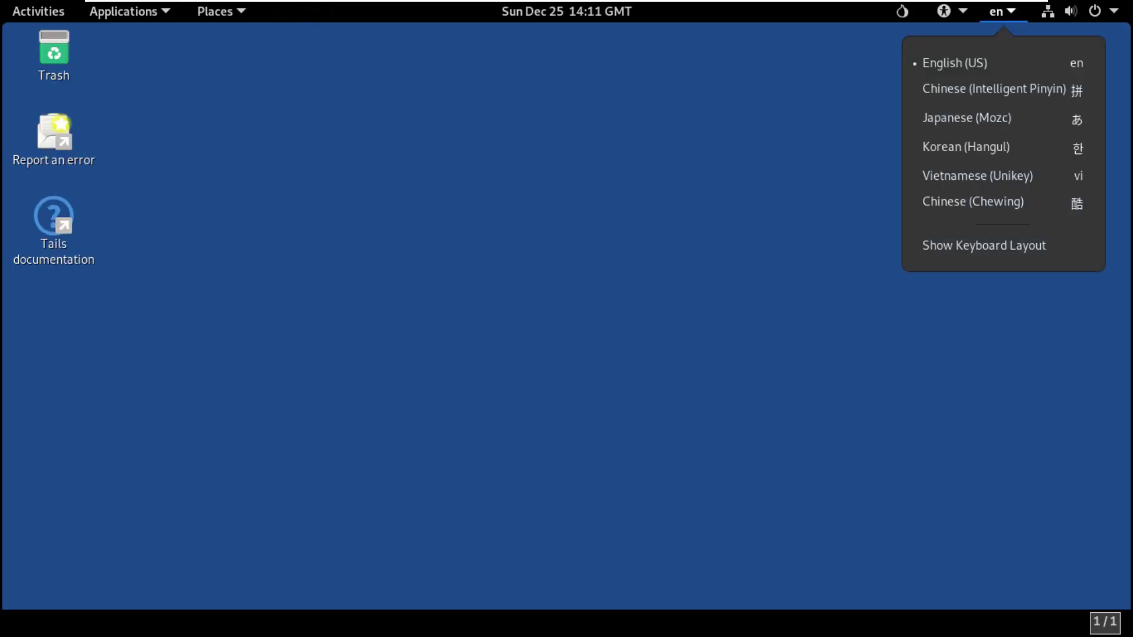
{"action": "left_click", "coordinate": [951, 11]}
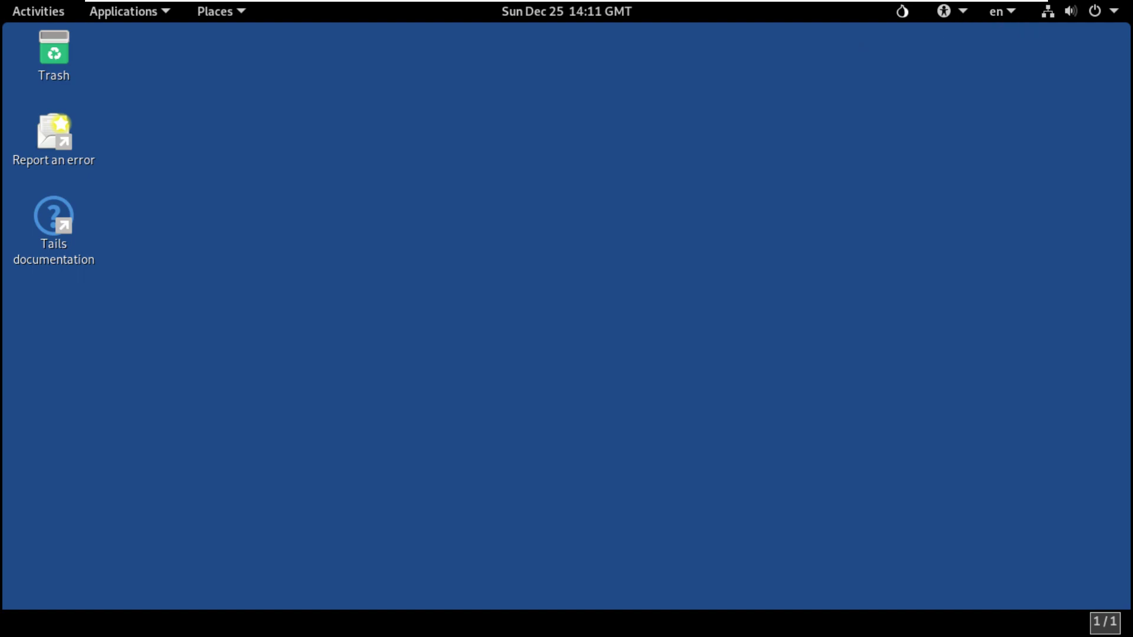
{"action": "left_click", "coordinate": [903, 12]}
{"action": "key", "text": "Escape"}
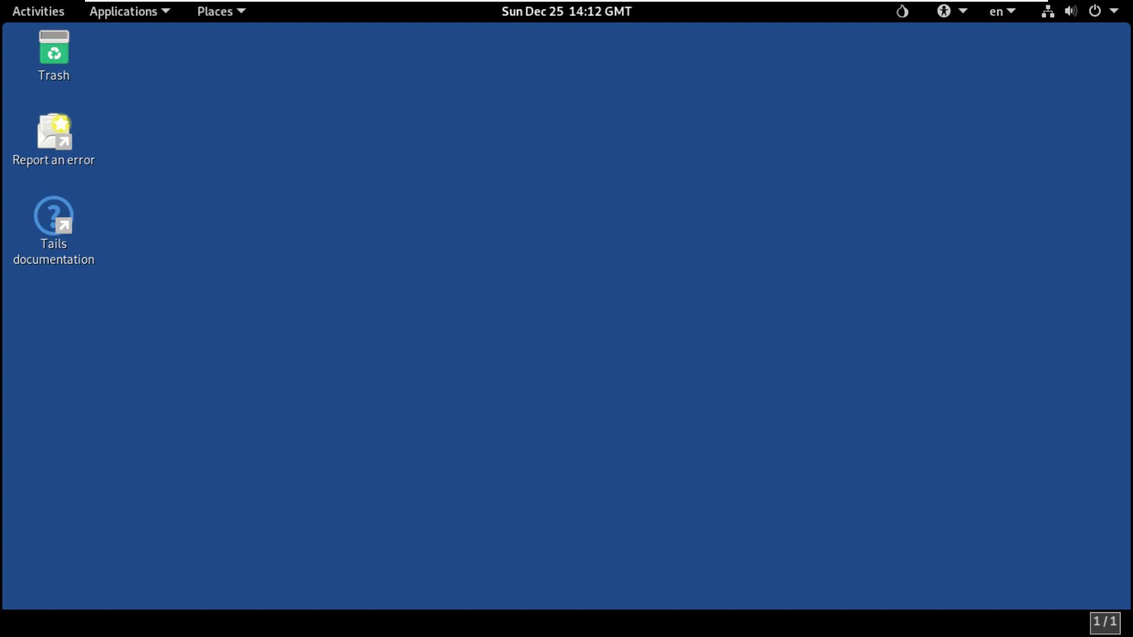
{"action": "key", "text": "super+v"}
{"action": "key", "text": "Escape"}
{"action": "left_click", "coordinate": [220, 11]}
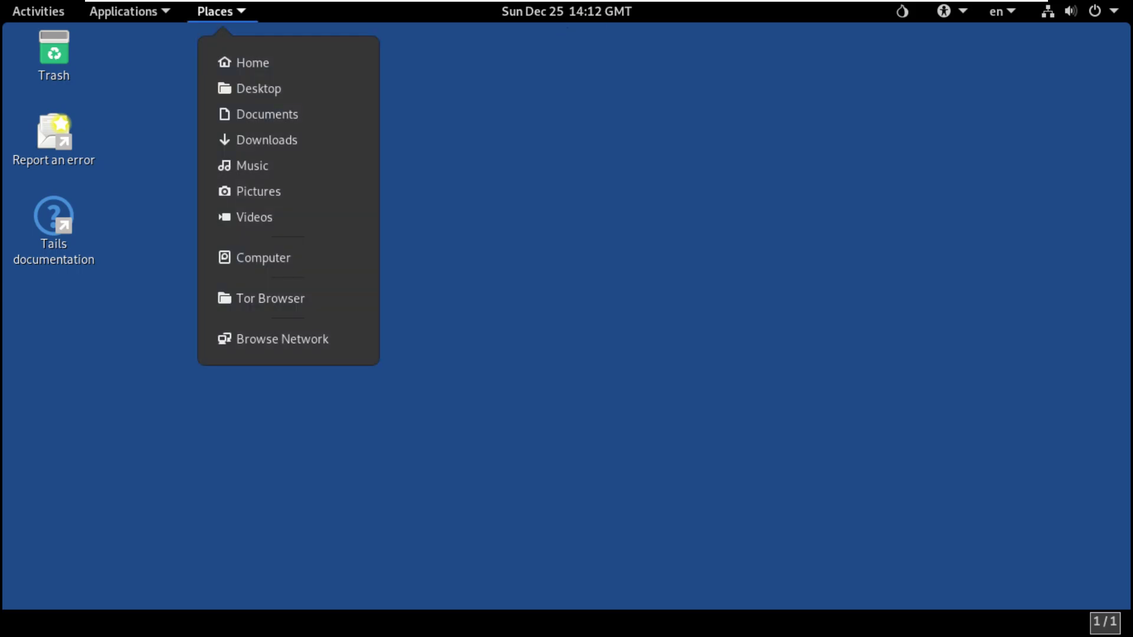
{"action": "key", "text": "Escape"}
Browse the installed applications by category, from Favorites through Utilities
{"action": "key", "text": "Left"}
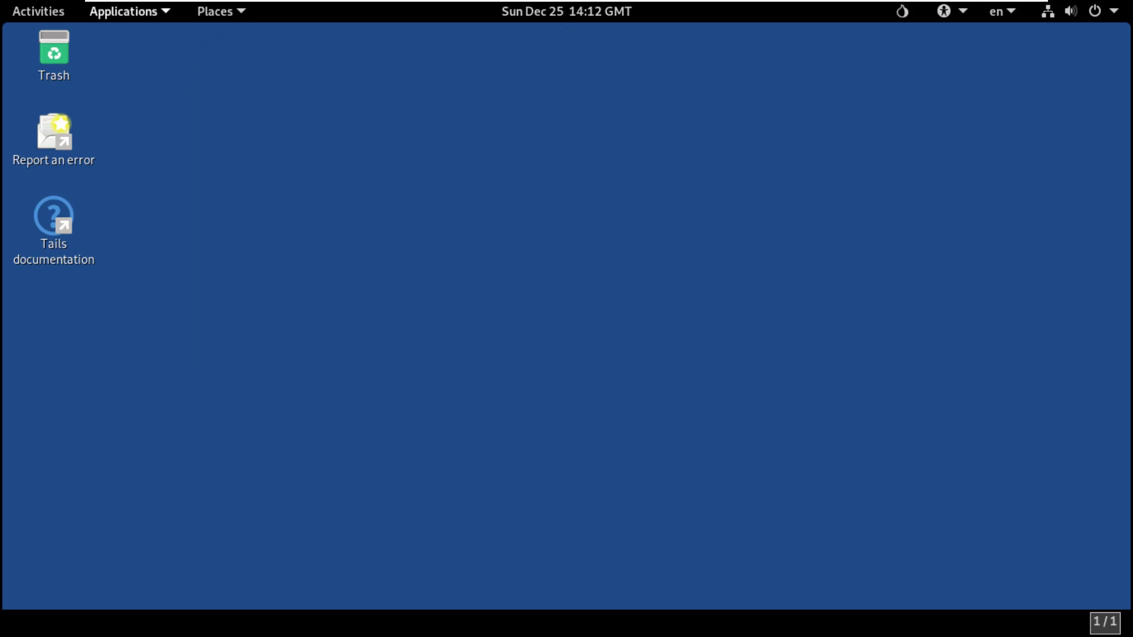
{"action": "key", "text": "Return"}
{"action": "key", "text": "Down"}
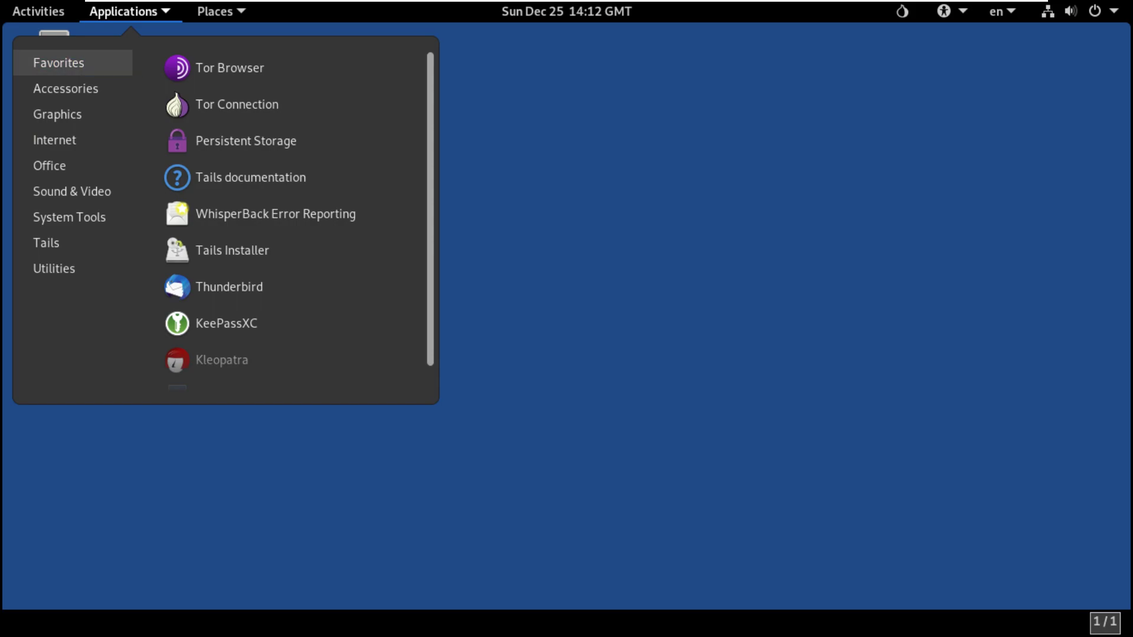
{"action": "key", "text": "Right"}
{"action": "key", "text": "Down"}
{"action": "key", "text": "Down"}
{"action": "key", "text": "Down"}
{"action": "key", "text": "Down"}
{"action": "key", "text": "Left"}
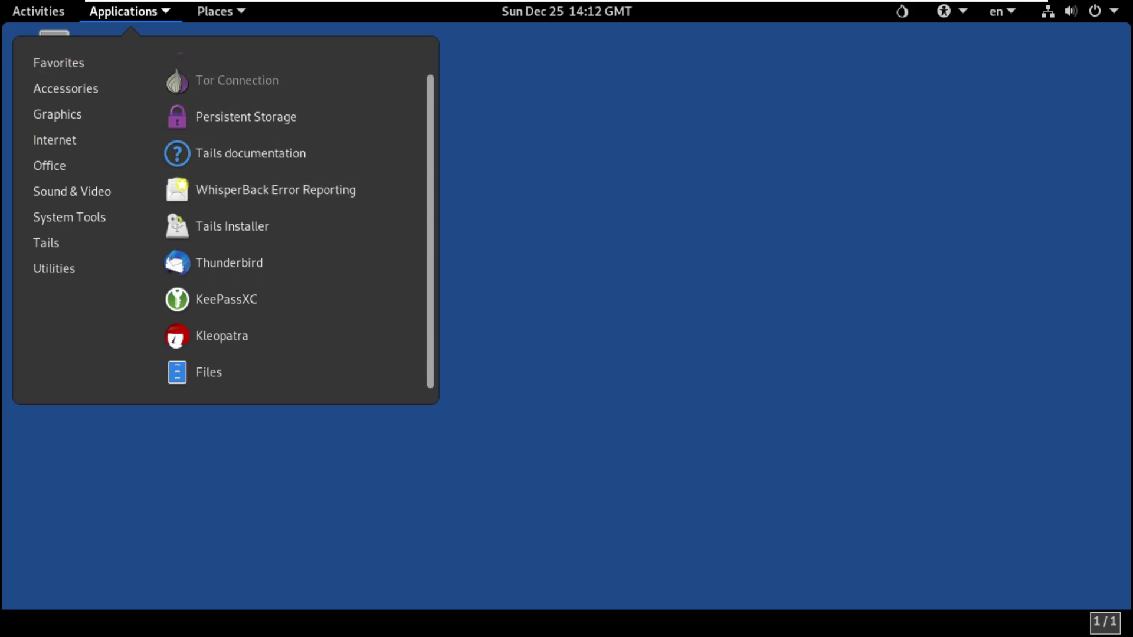
{"action": "key", "text": "Down"}
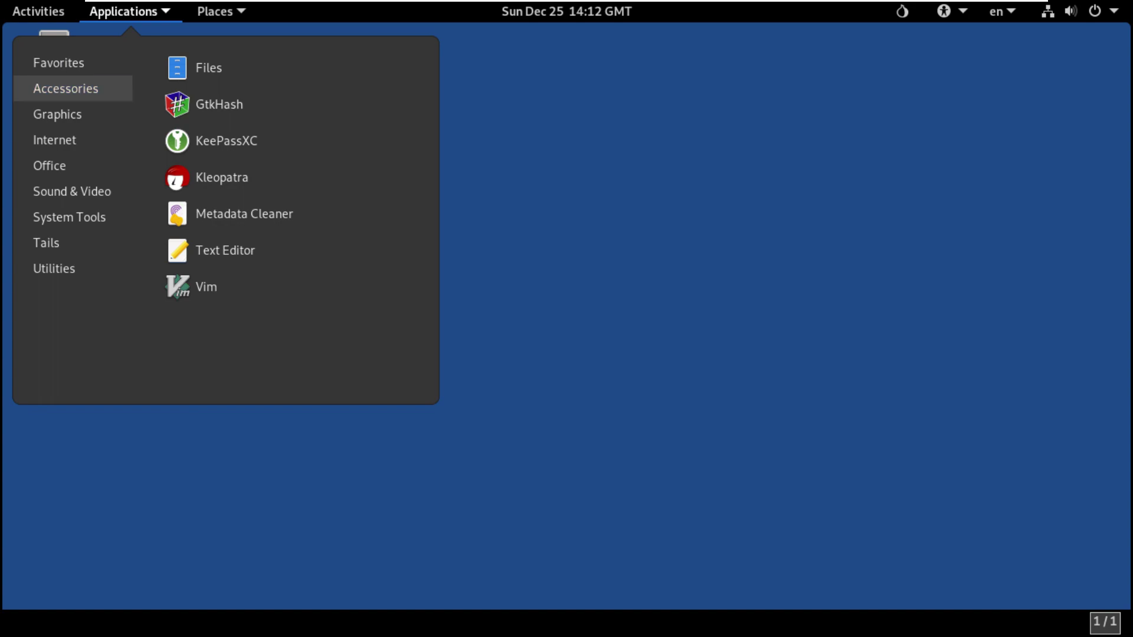
{"action": "key", "text": "Down"}
{"action": "key", "text": "Down"}
{"action": "key", "text": "Down"}
{"action": "key", "text": "Down"}
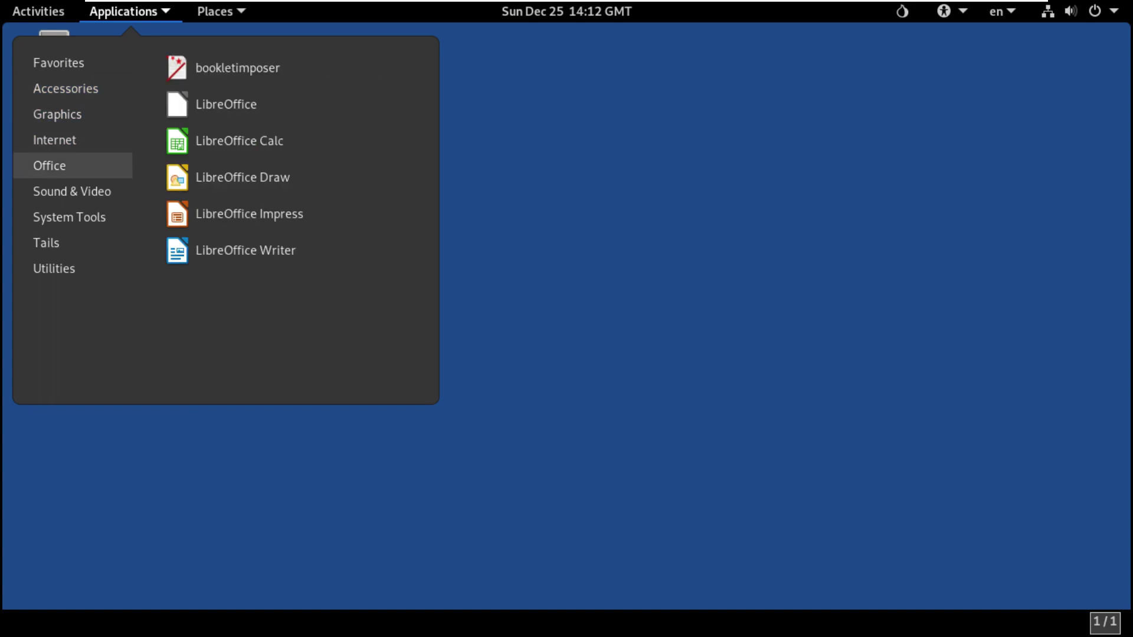
{"action": "key", "text": "Down"}
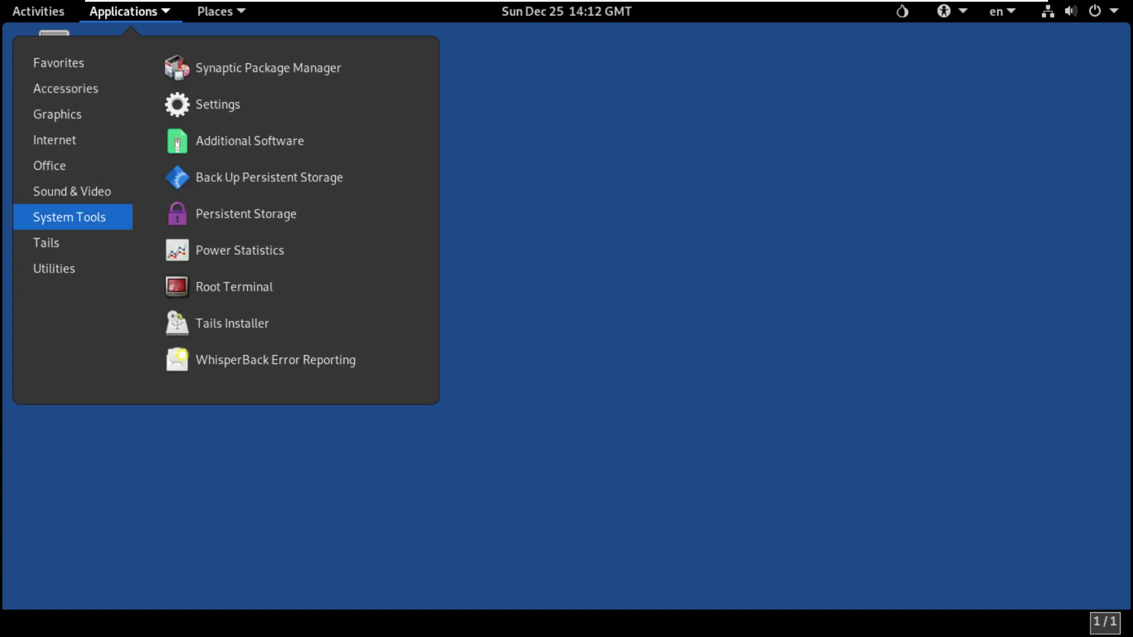
{"action": "key", "text": "Down"}
Launch Terminal from the Utilities category
{"action": "key", "text": "Down"}
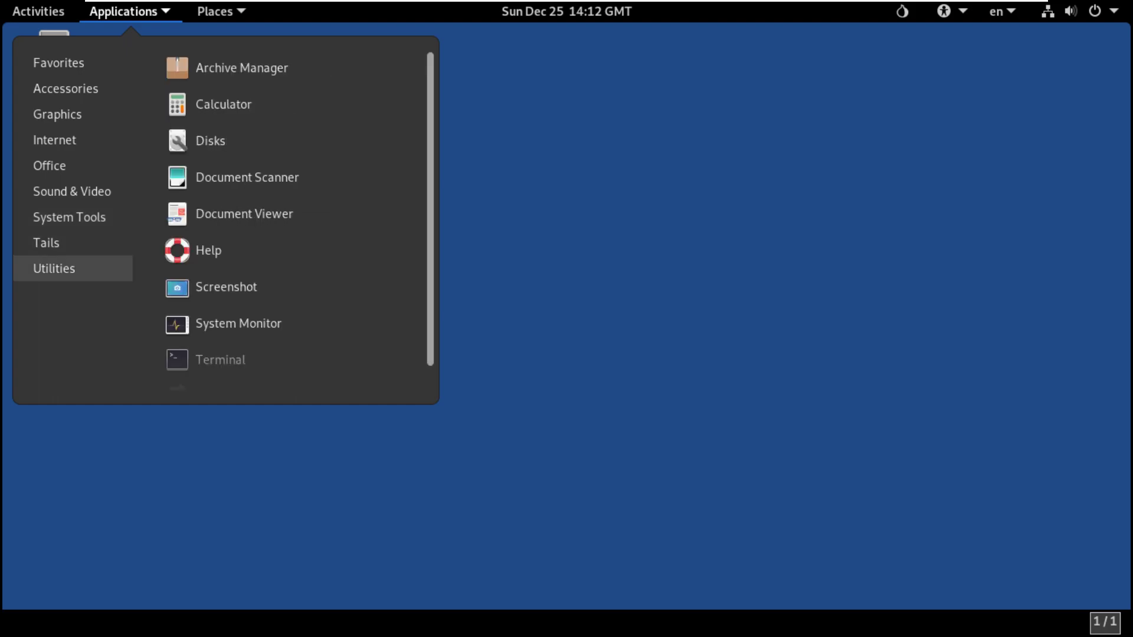
{"action": "key", "text": "Right"}
{"action": "key", "text": "Down"}
{"action": "key", "text": "Return"}
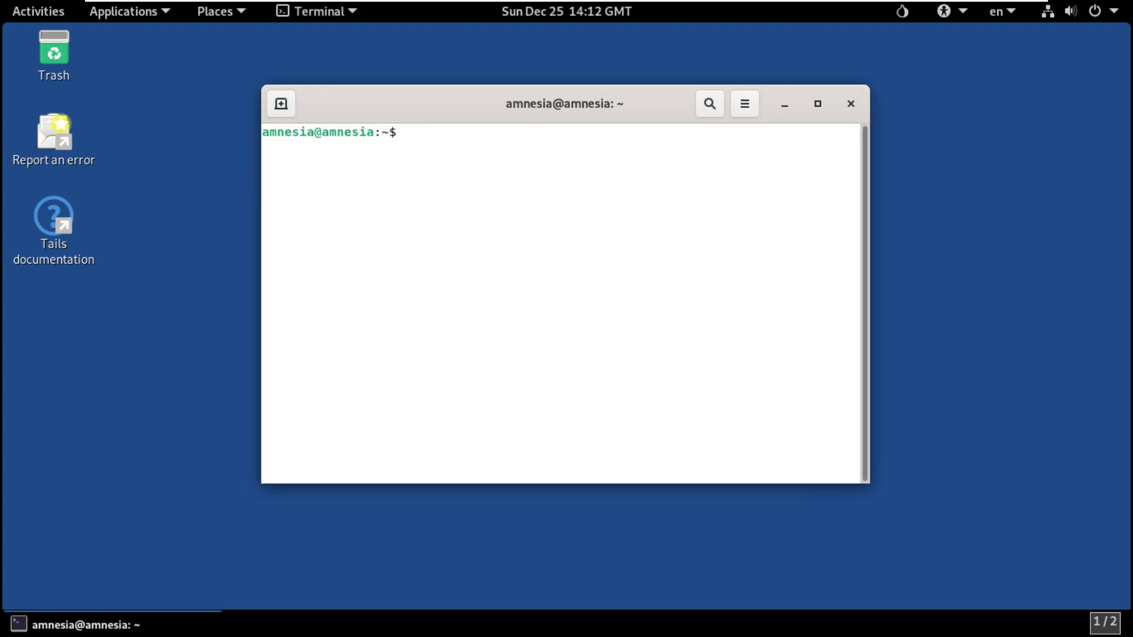
Open Terminal's About information to check its version
{"action": "key", "text": "F10"}
{"action": "key", "text": "Up"}
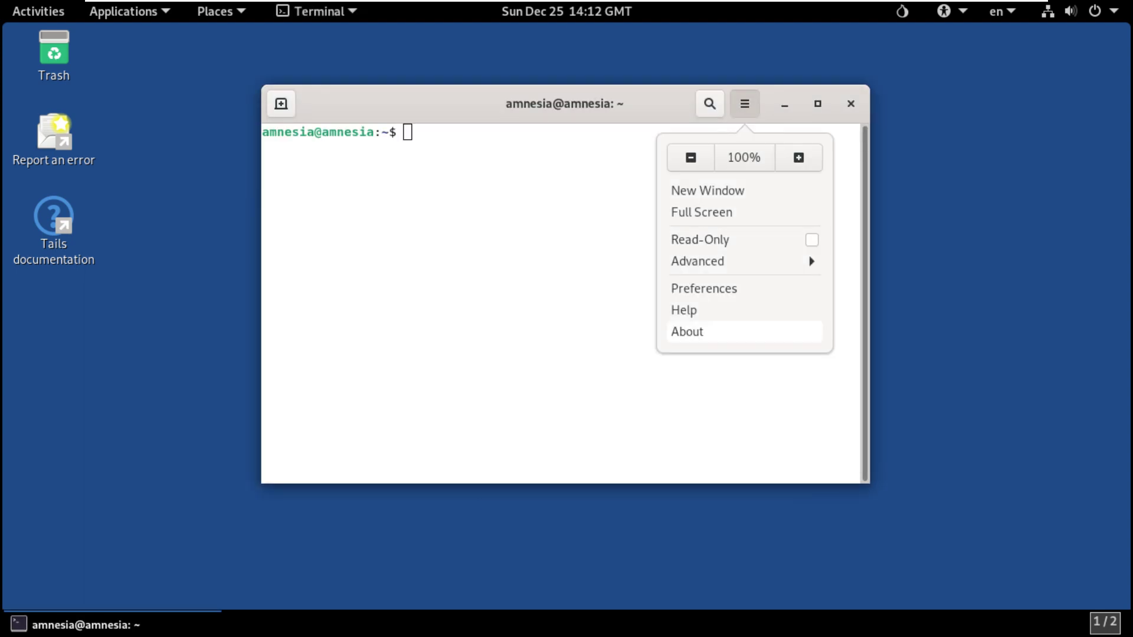
{"action": "key", "text": "Return"}
{"action": "left_click", "coordinate": [335, 41]}
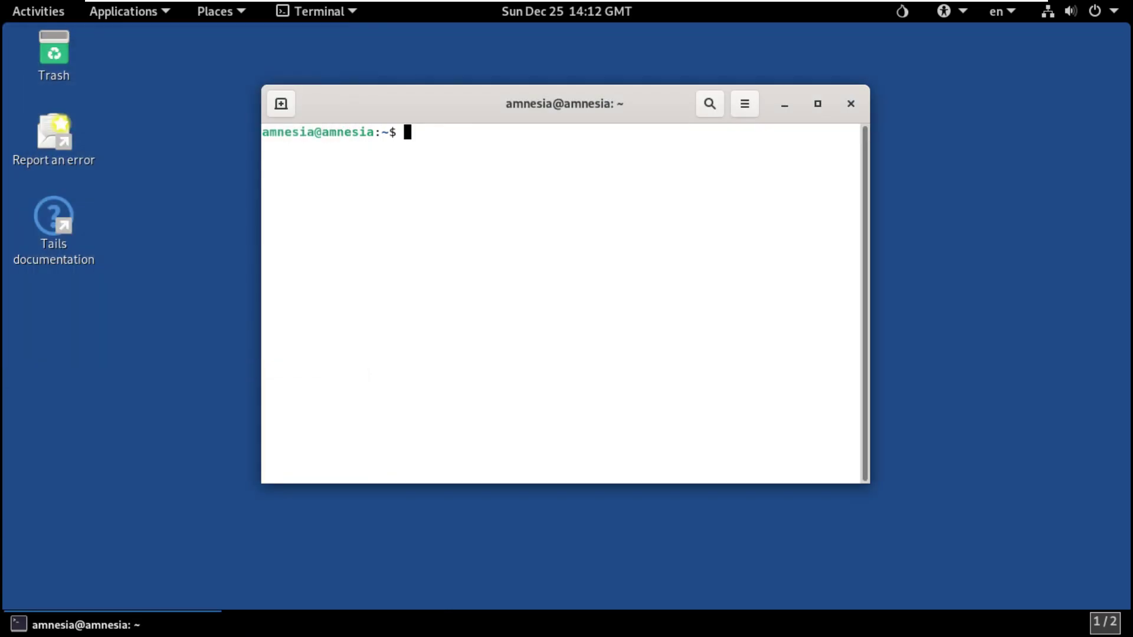
Maximize the terminal window and run inxi -b to query basic system information
{"action": "left_click", "coordinate": [817, 104]}
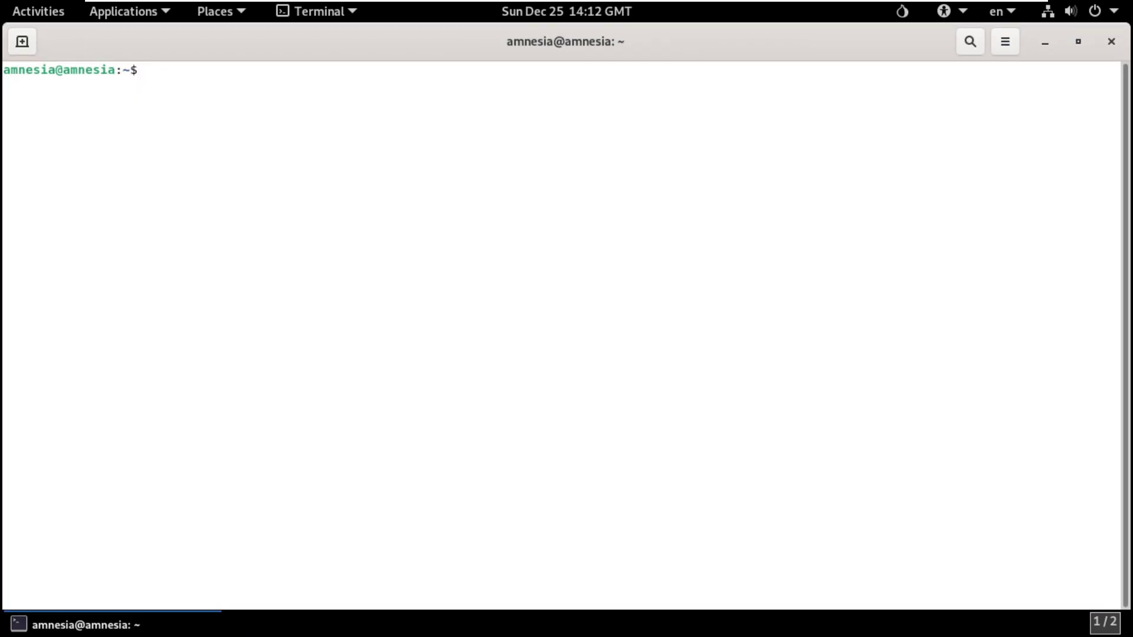
{"action": "type", "text": "inxi -b"}
{"action": "key", "text": "Return"}
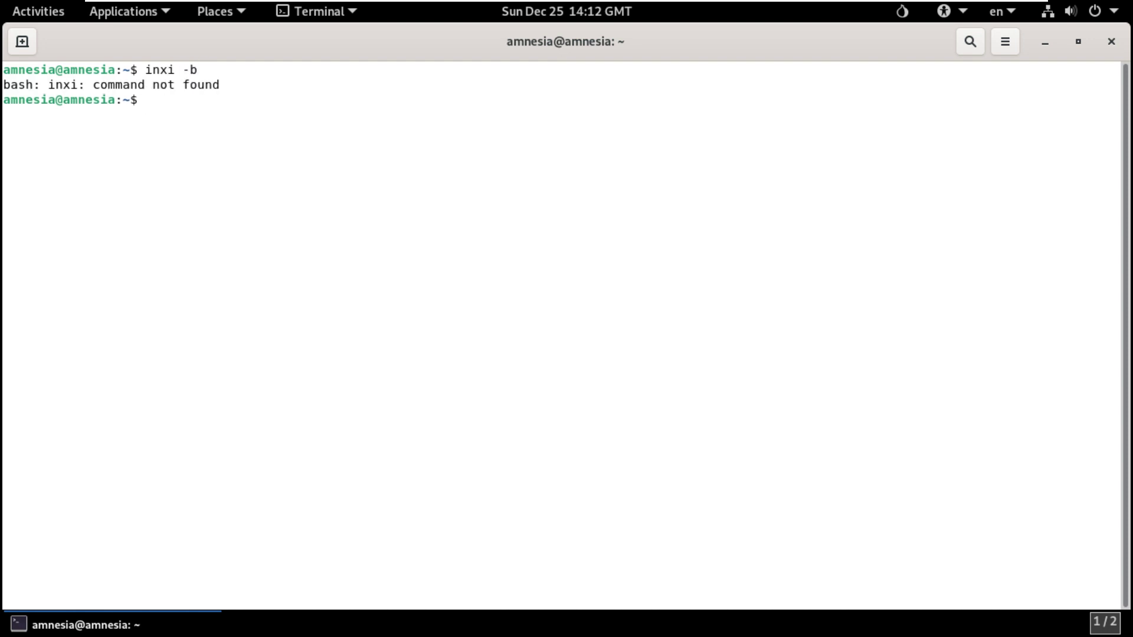
Display the distribution's identification with cat /etc/issue
{"action": "type", "text": "cat /etc/issu"}
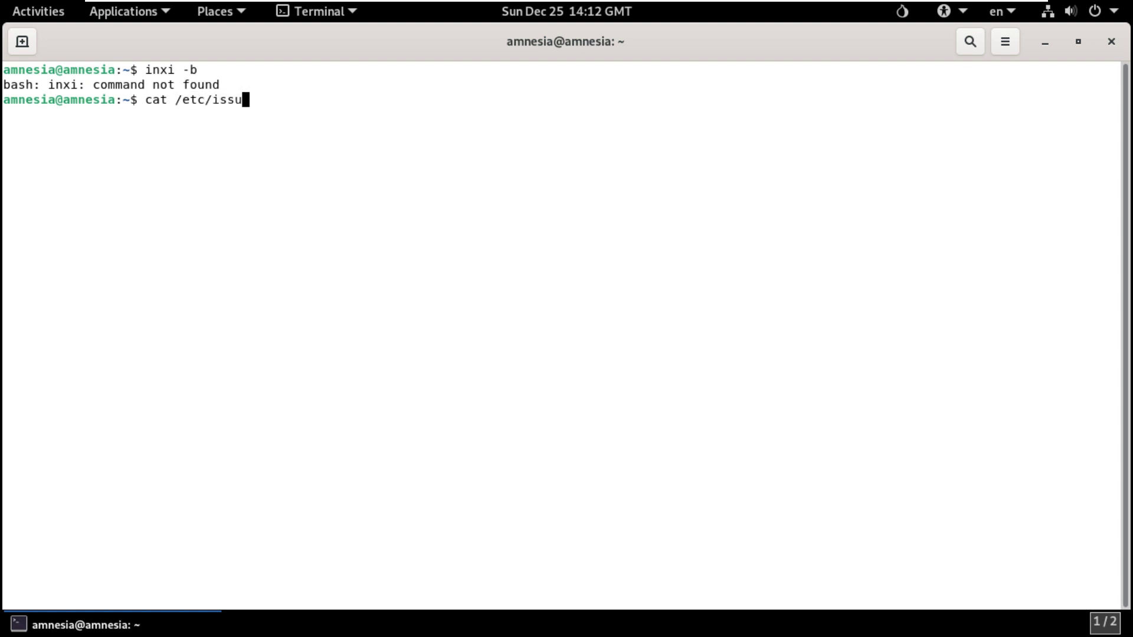
{"action": "type", "text": "e"}
{"action": "key", "text": "Return"}
Try running inxi without any options
{"action": "type", "text": "inxi"}
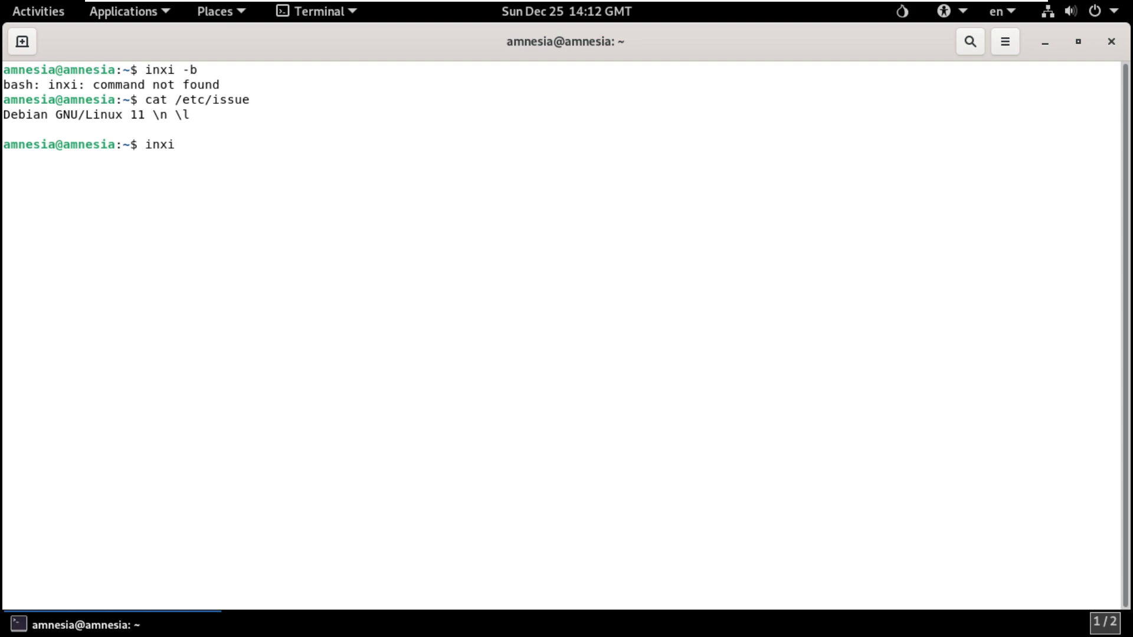
{"action": "key", "text": "Return"}
Print the full kernel information with uname -a and the kernel release alone with uname -r
{"action": "type", "text": "uname -a"}
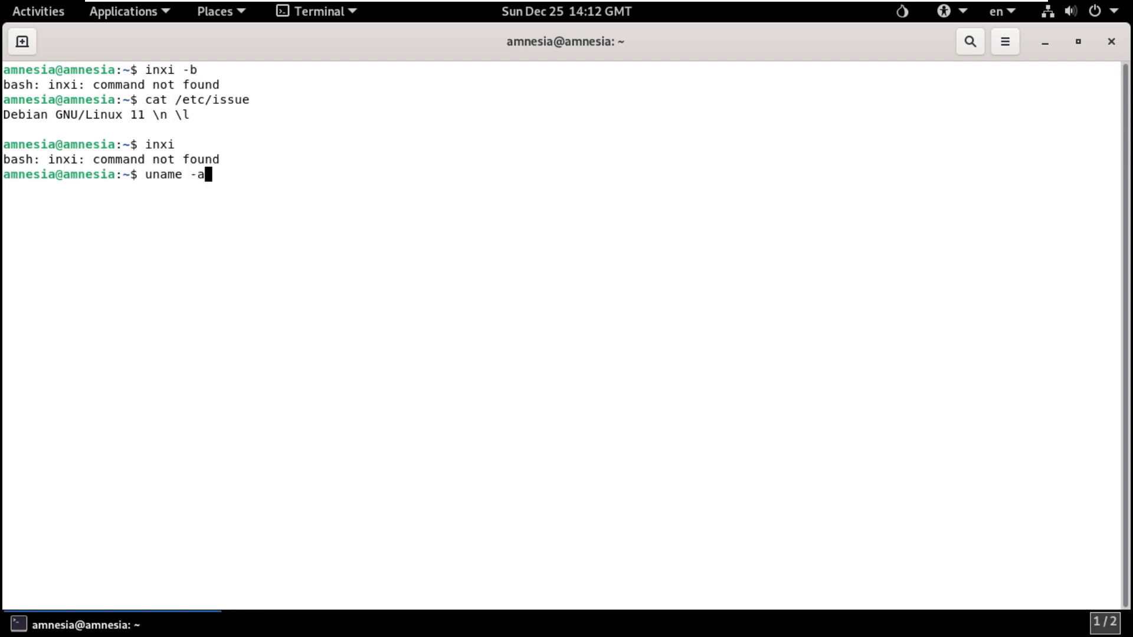
{"action": "key", "text": "Return"}
{"action": "type", "text": "u"}
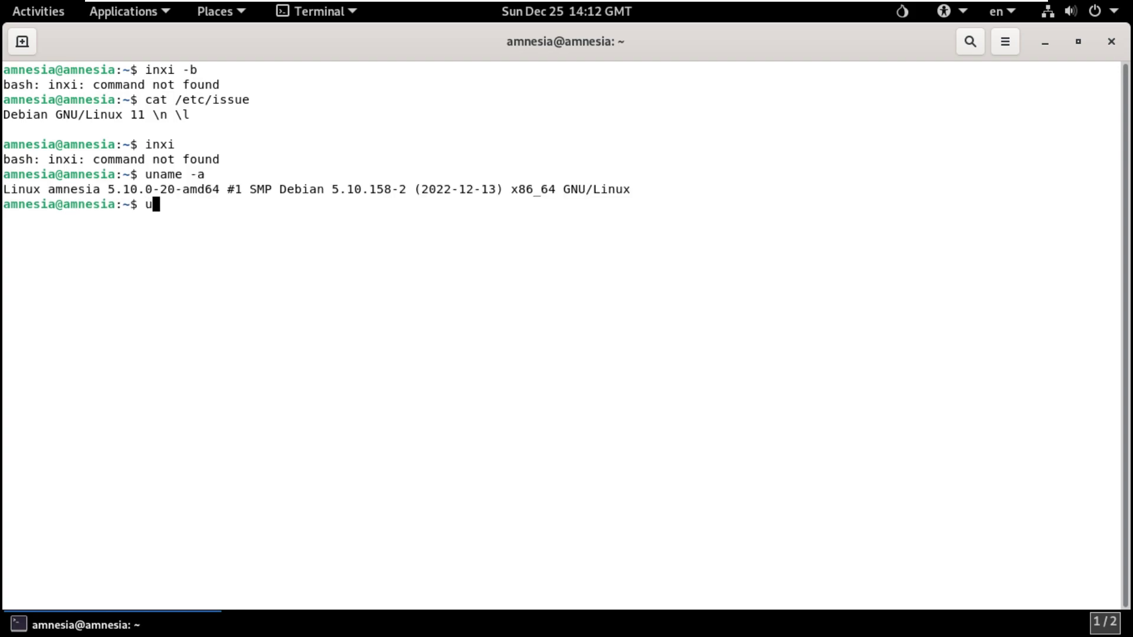
{"action": "type", "text": "name -r"}
{"action": "key", "text": "Return"}
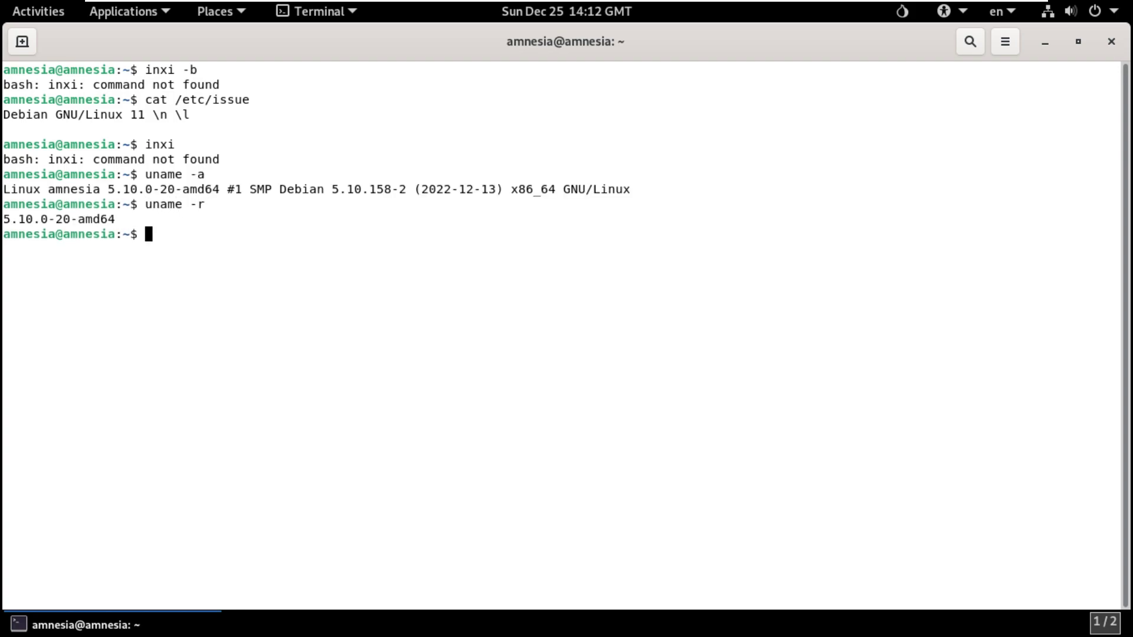
Try running htop, and end the terminal session with exit
{"action": "type", "text": "htop"}
{"action": "key", "text": "Return"}
{"action": "type", "text": "exit"}
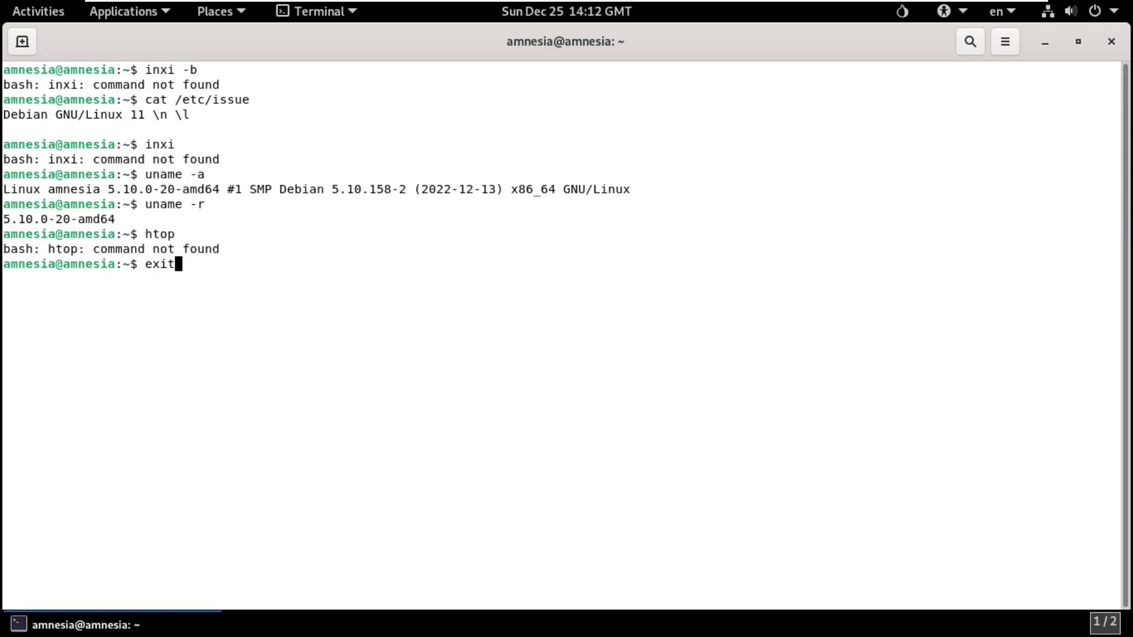
{"action": "key", "text": "Return"}
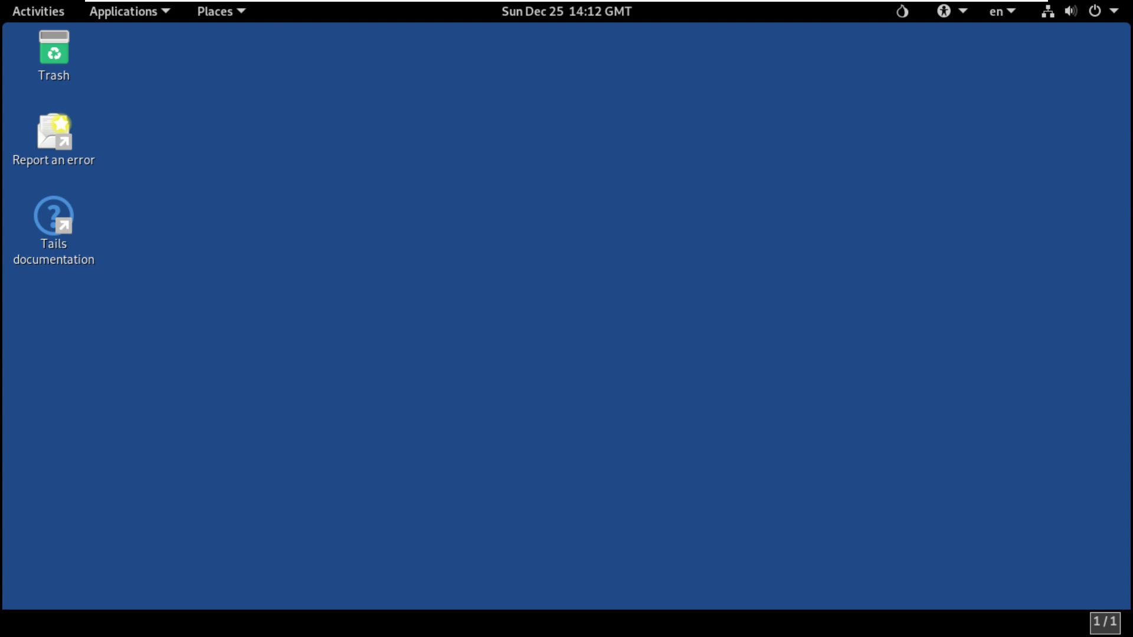
Launch Persistent Storage and skim its online documentation page, closing the browser when done
{"action": "key", "text": "super"}
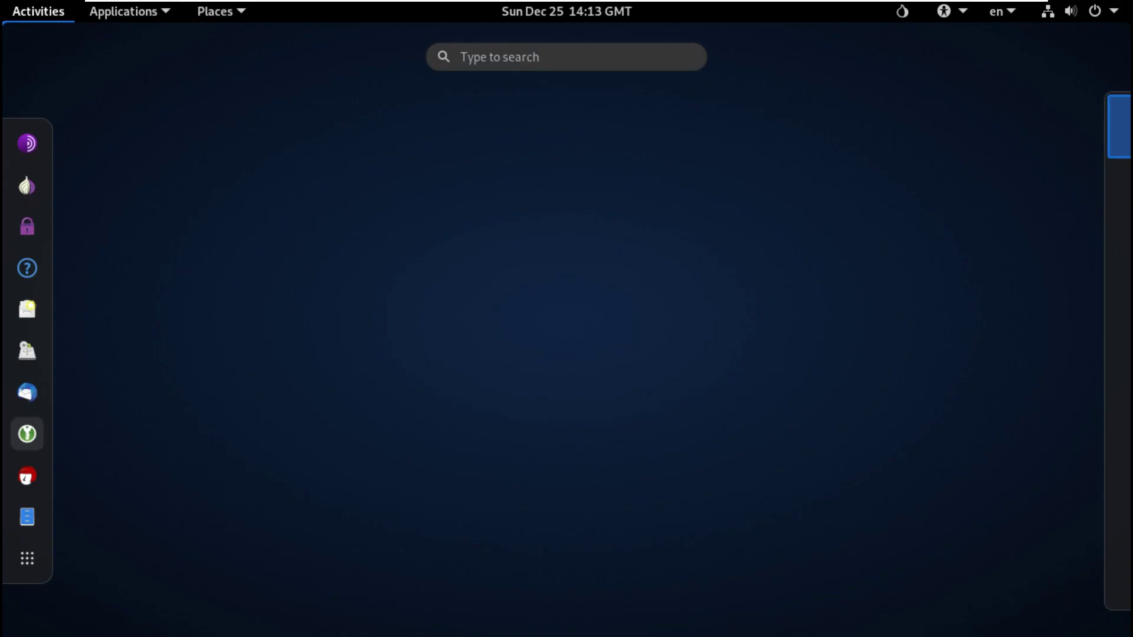
{"action": "left_click", "coordinate": [27, 227]}
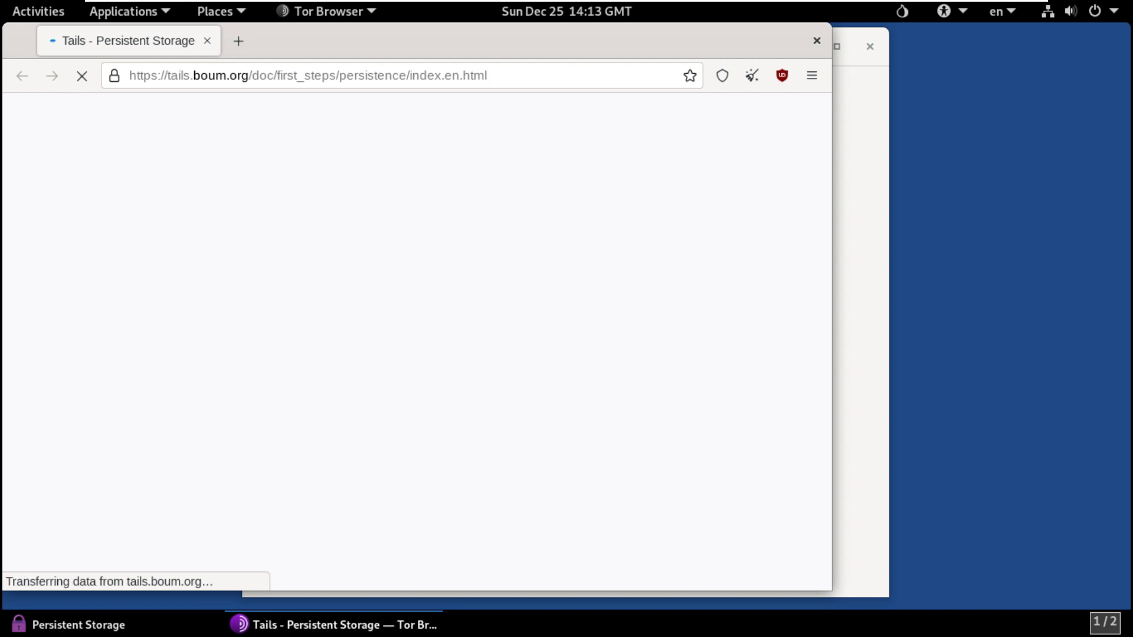
{"action": "scroll", "coordinate": [417, 340], "scroll_direction": "down", "scroll_amount": 15}
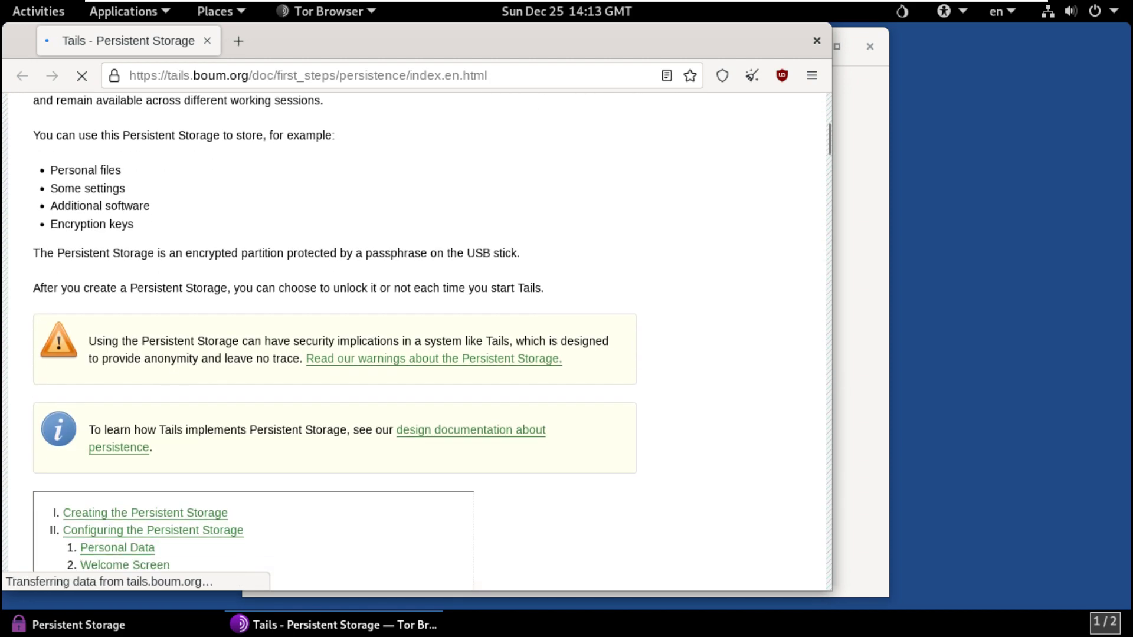
{"action": "scroll", "coordinate": [416, 339], "scroll_direction": "down", "scroll_amount": 3}
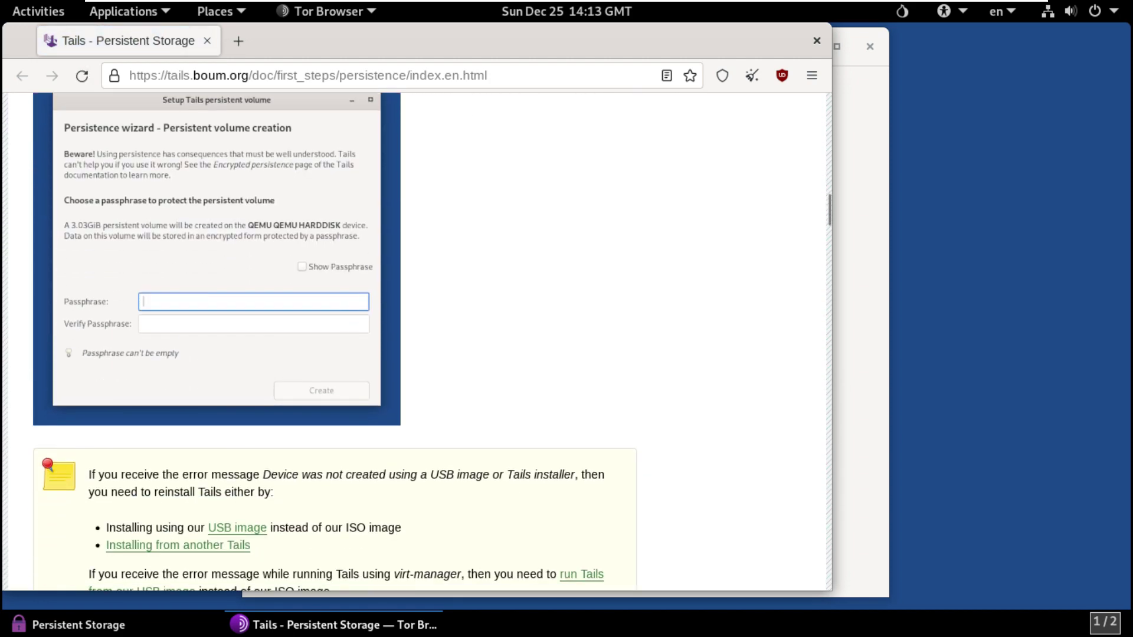
{"action": "scroll", "coordinate": [334, 341], "scroll_direction": "down", "scroll_amount": 15}
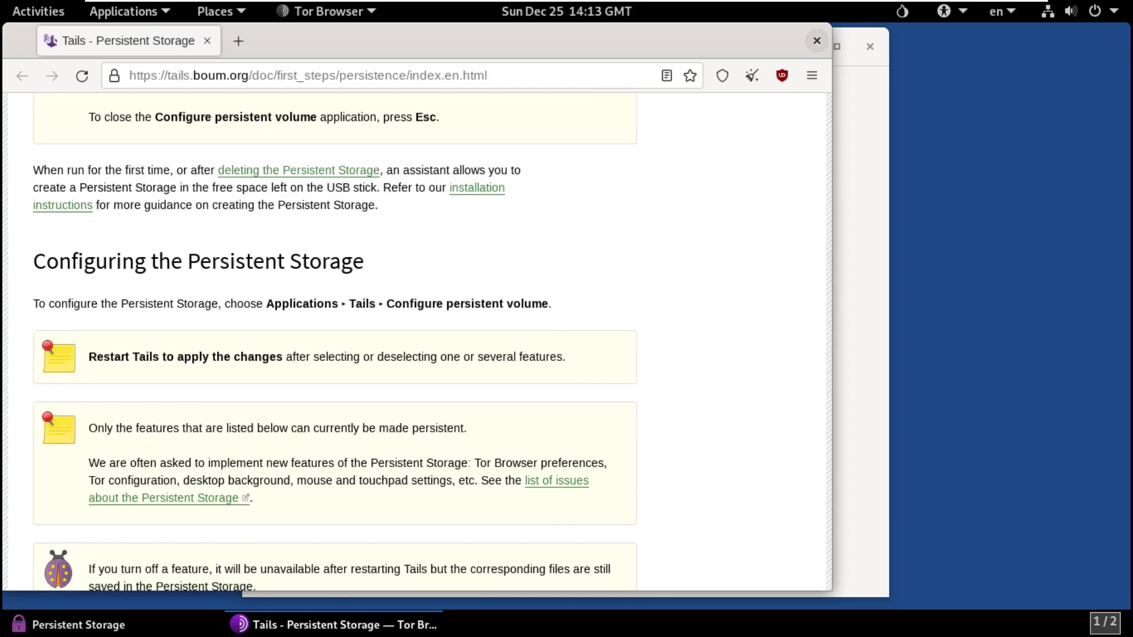
{"action": "left_click", "coordinate": [817, 40]}
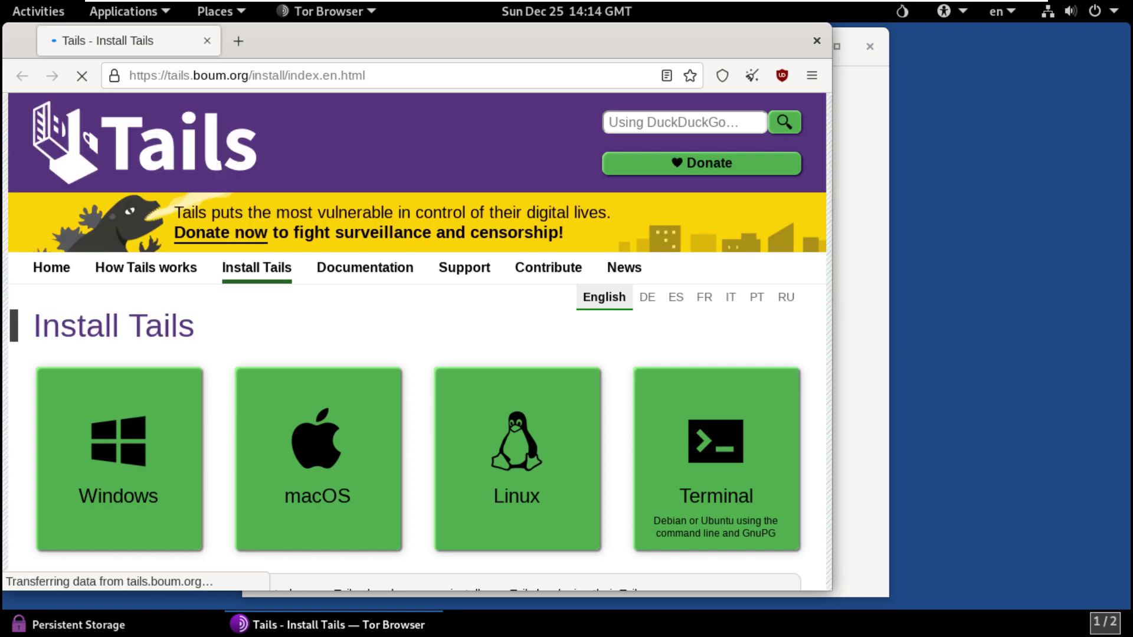
Skim the Install Tails web page for installation options, and close the browser and the Persistent Storage window
{"action": "scroll", "coordinate": [417, 342], "scroll_direction": "down", "scroll_amount": 5}
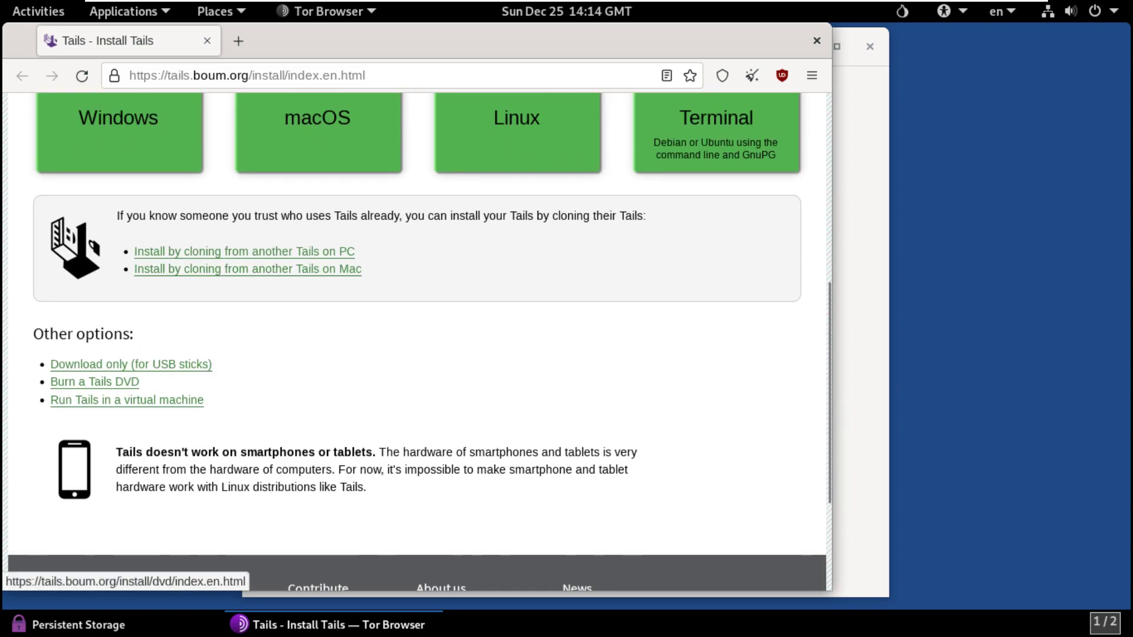
{"action": "left_click", "coordinate": [817, 41]}
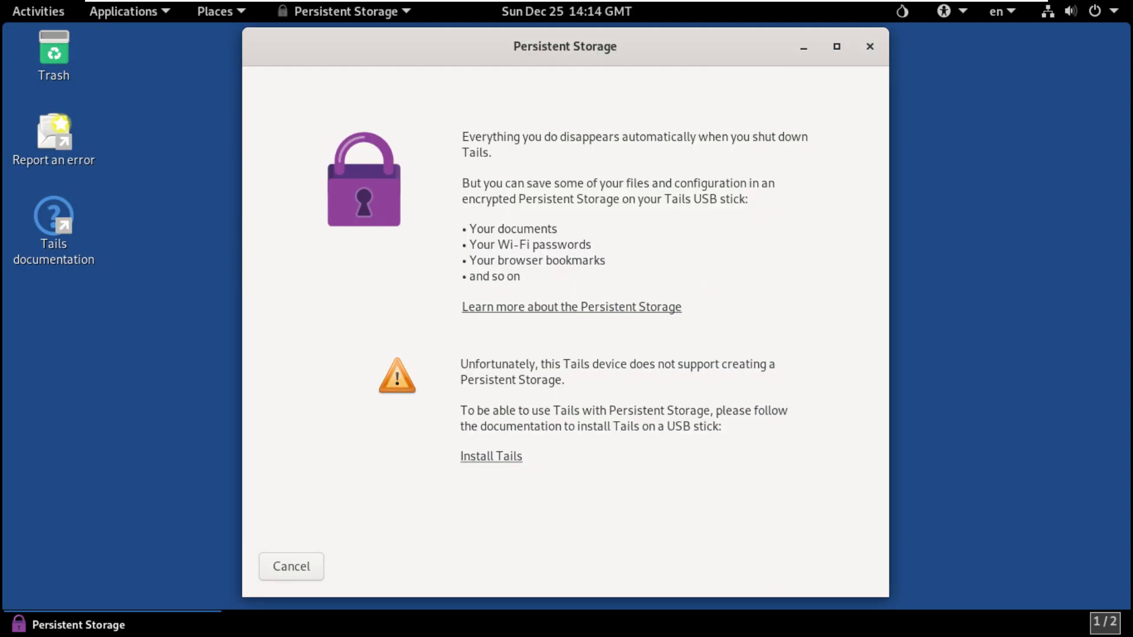
{"action": "key", "text": "alt+F4"}
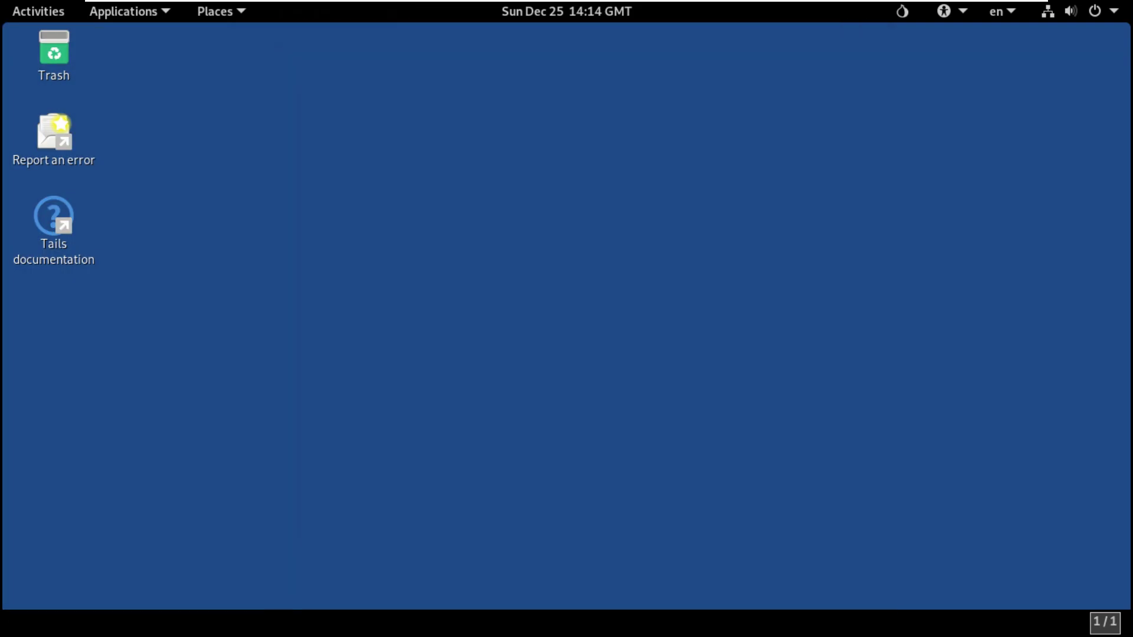
Review the application categories again, working from Utilities back up to Favorites
{"action": "key", "text": "super"}
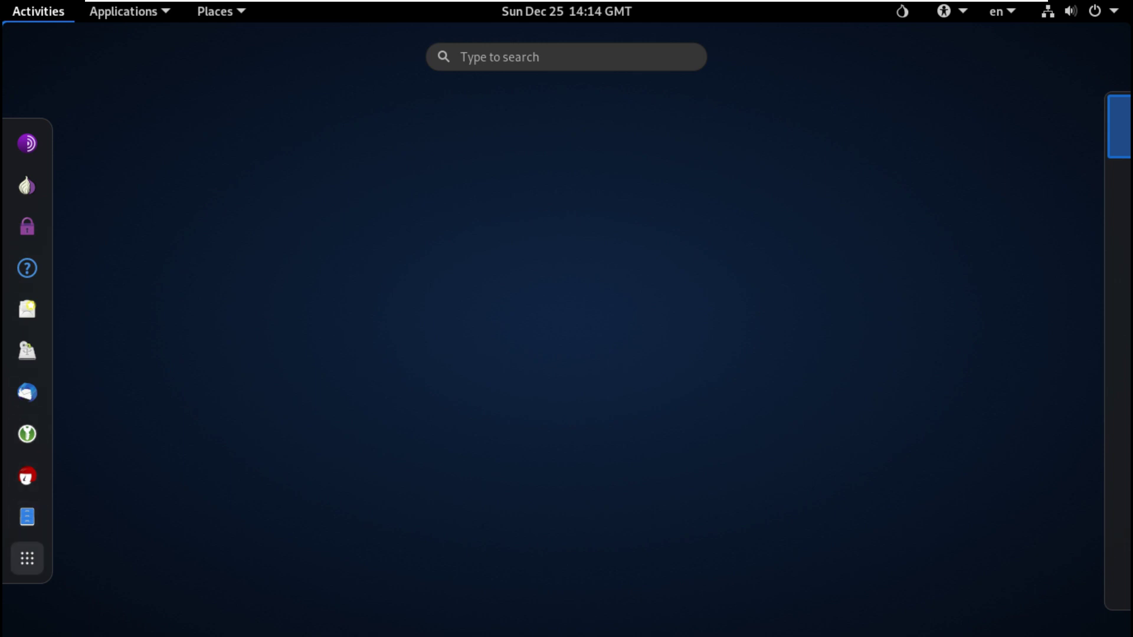
{"action": "key", "text": "super"}
{"action": "key", "text": "alt+F1"}
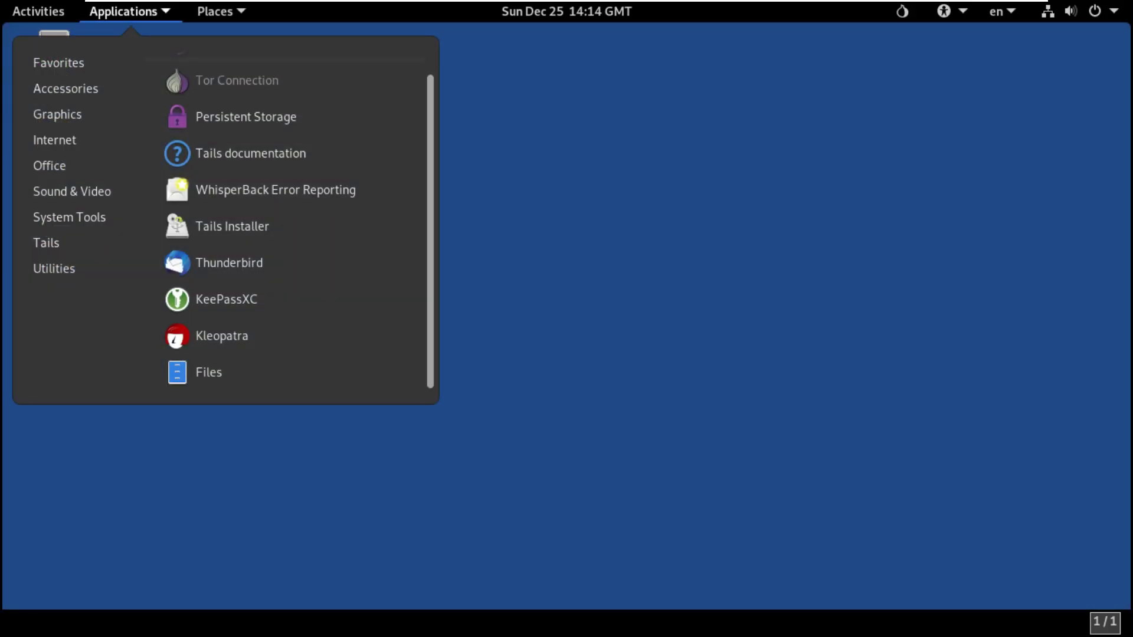
{"action": "scroll", "coordinate": [284, 183], "scroll_direction": "up", "scroll_amount": 1}
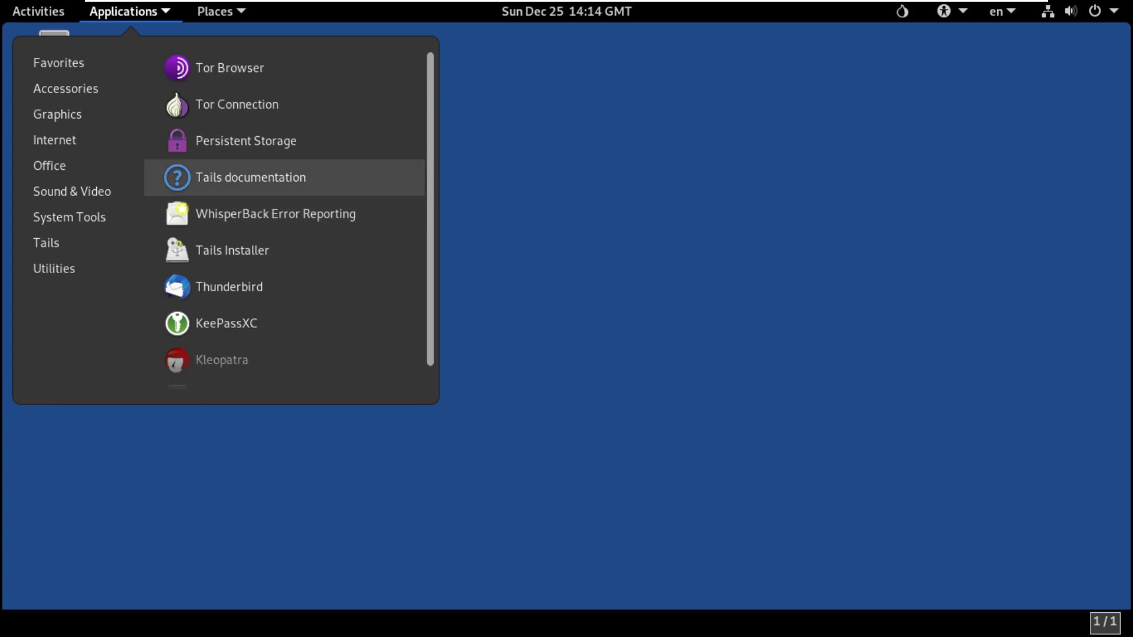
{"action": "scroll", "coordinate": [284, 262], "scroll_direction": "down", "scroll_amount": 1}
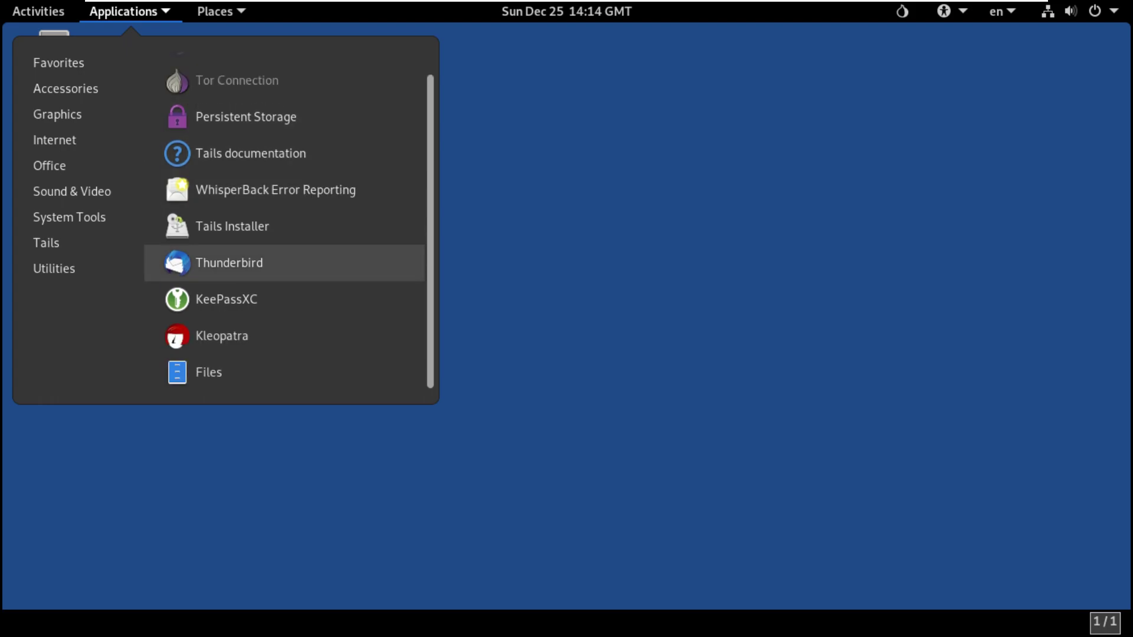
{"action": "mouse_move", "coordinate": [54, 268]}
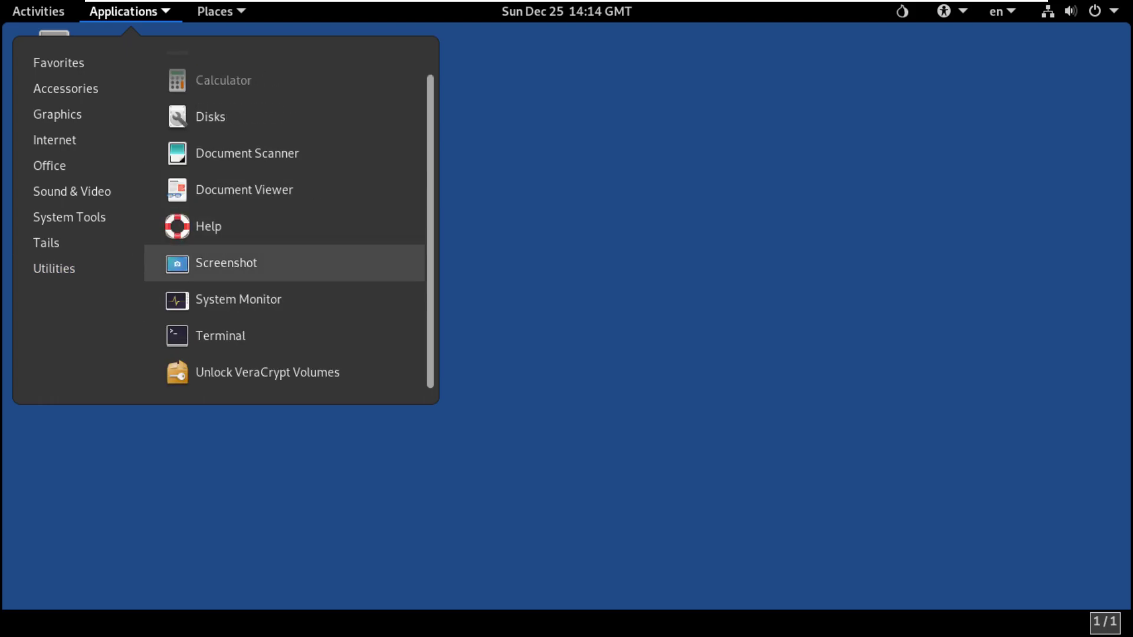
{"action": "scroll", "coordinate": [284, 263], "scroll_direction": "up", "scroll_amount": 1}
{"action": "key", "text": "Up"}
{"action": "key", "text": "Left"}
{"action": "key", "text": "Up"}
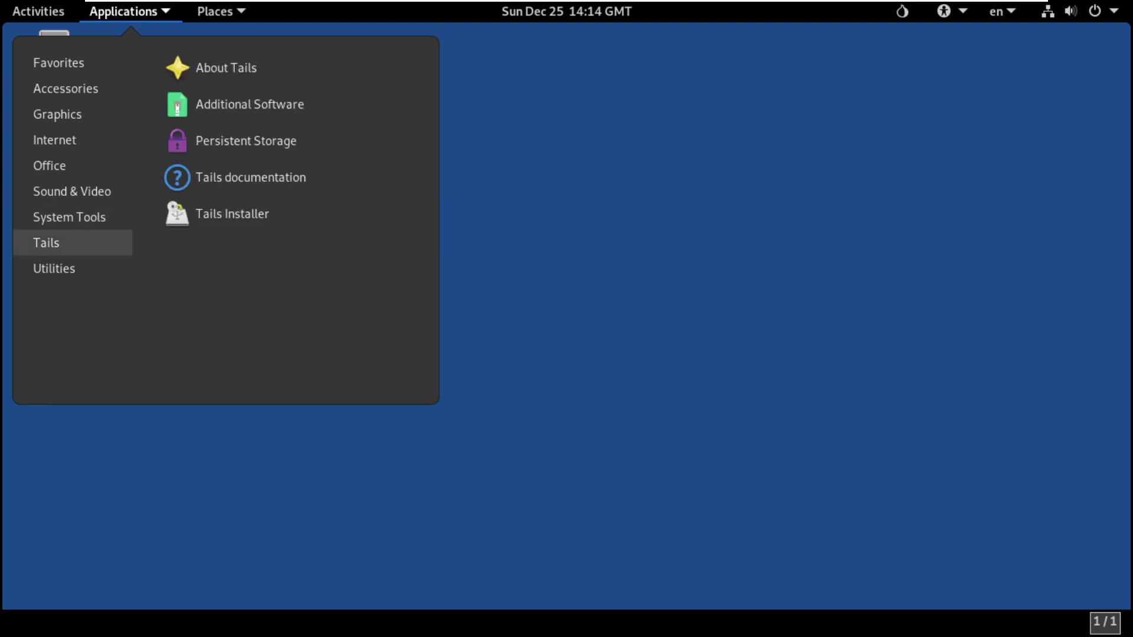
{"action": "key", "text": "Up"}
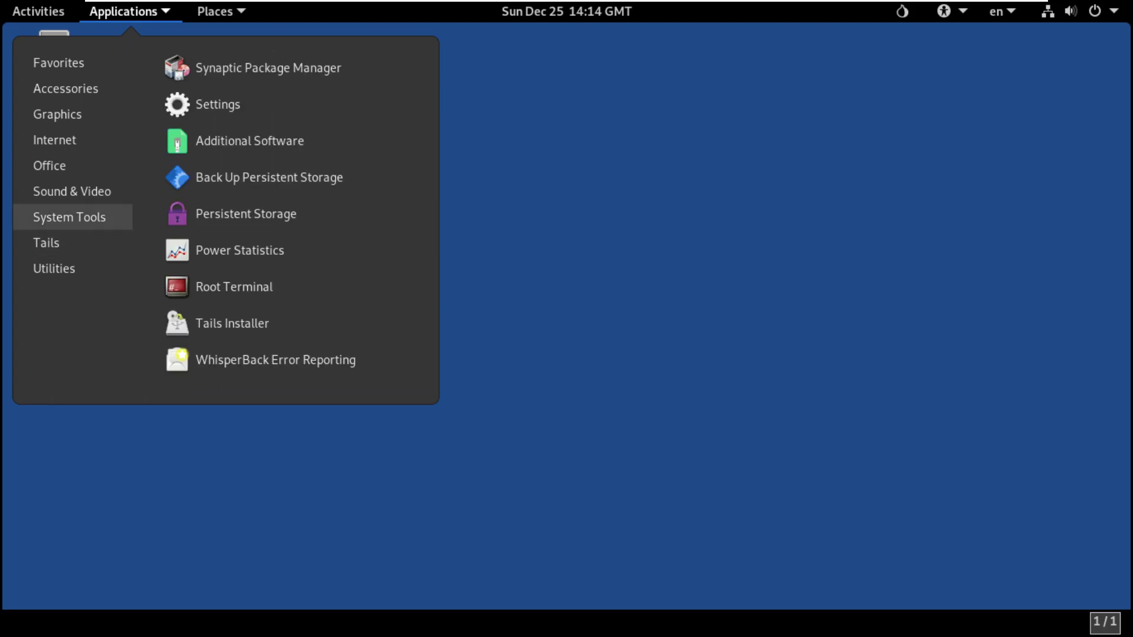
{"action": "key", "text": "Up"}
{"action": "key", "text": "Up"}
{"action": "key", "text": "Up"}
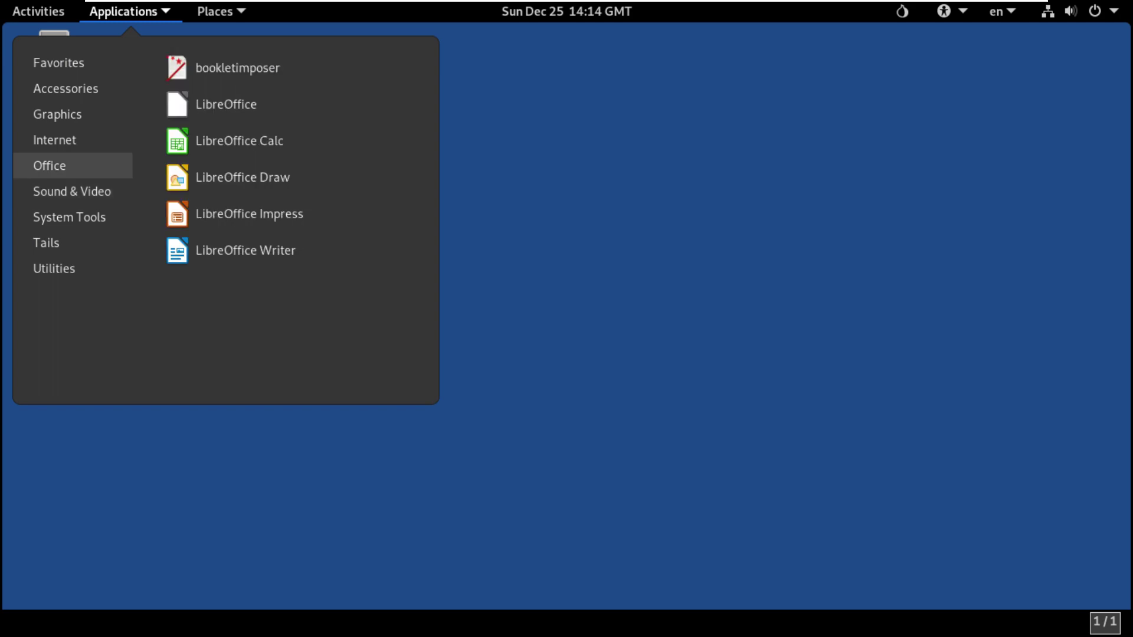
{"action": "key", "text": "Up"}
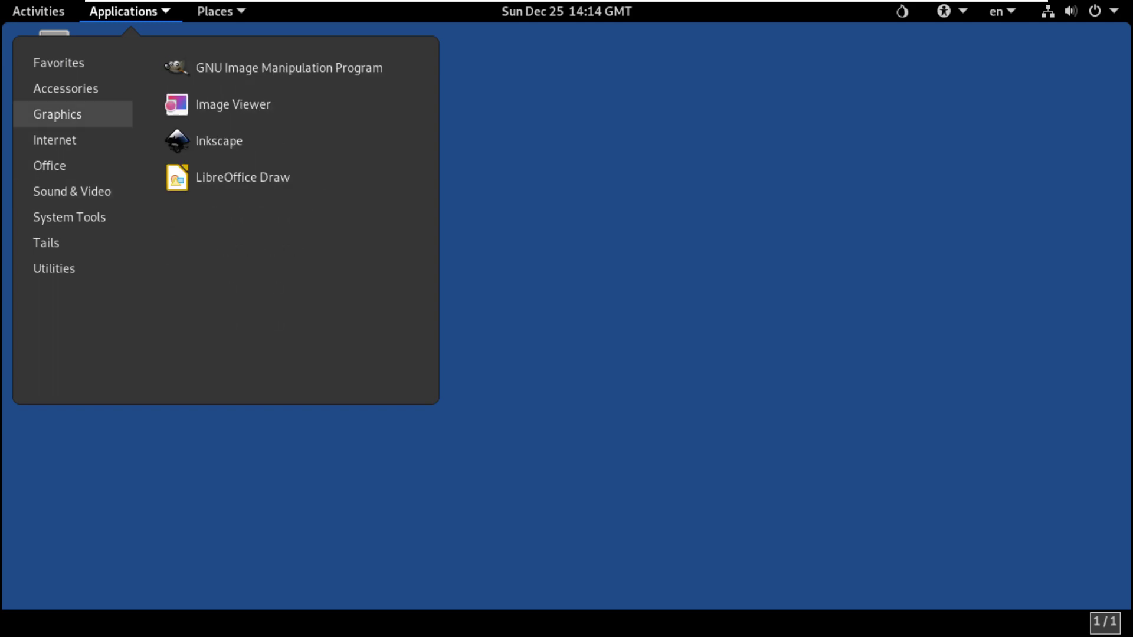
{"action": "key", "text": "Up"}
{"action": "key", "text": "Up"}
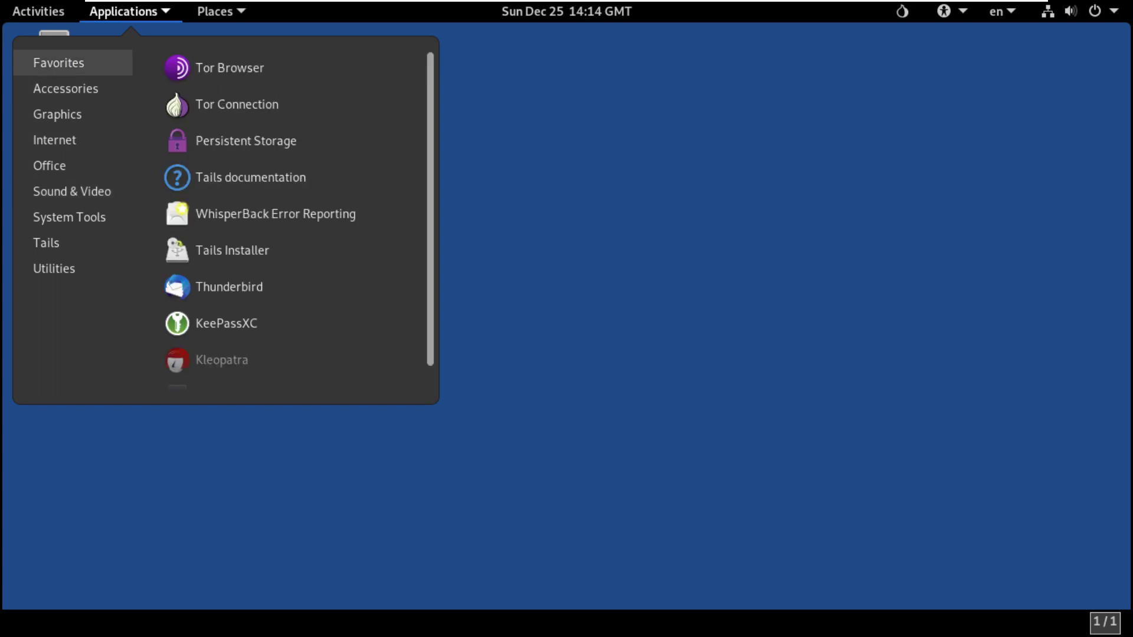
Open Persistent Storage from the System Tools category to view its information, and close it
{"action": "key", "text": "Down"}
{"action": "key", "text": "Down"}
{"action": "key", "text": "Down"}
{"action": "key", "text": "Down"}
{"action": "key", "text": "Down"}
{"action": "key", "text": "Down"}
{"action": "key", "text": "Right"}
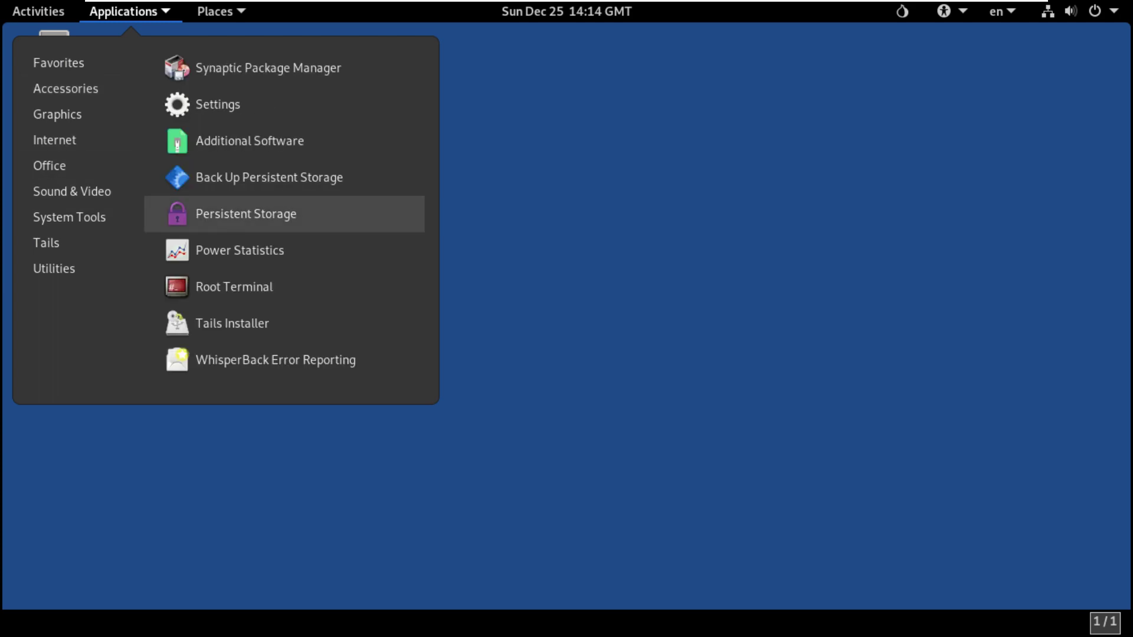
{"action": "key", "text": "Return"}
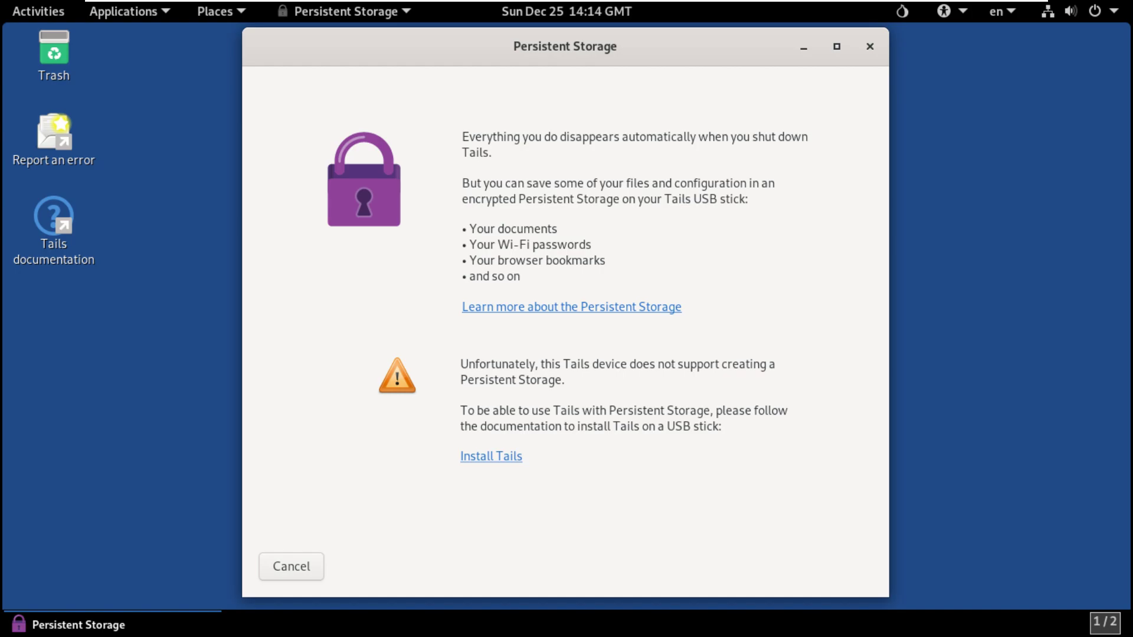
{"action": "left_click", "coordinate": [870, 46]}
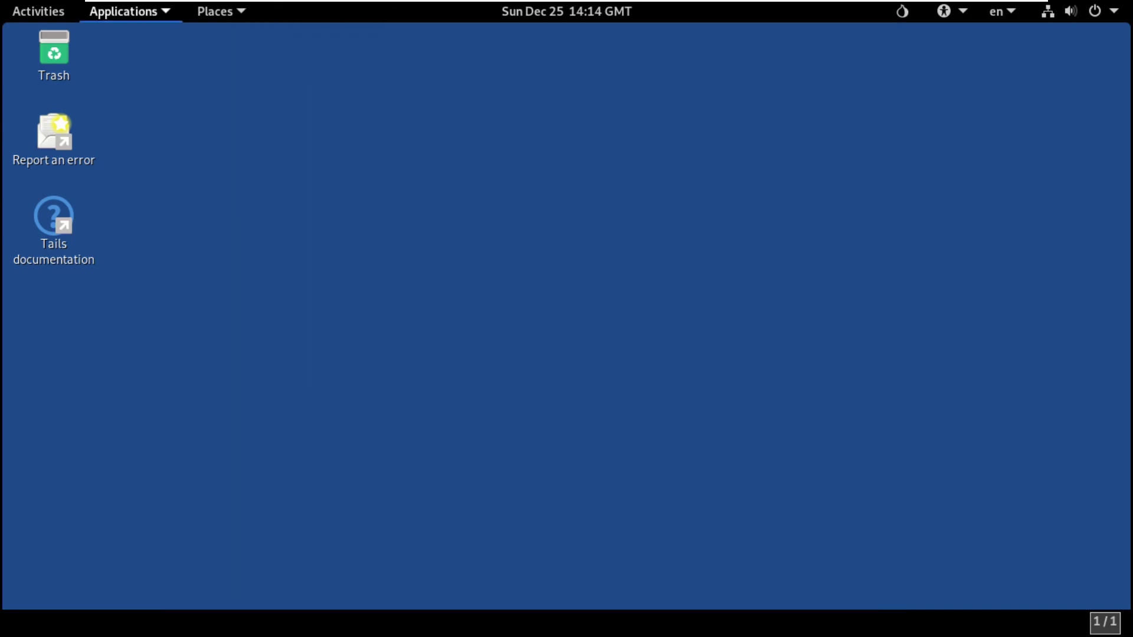
Look through the application lists from Favorites and Accessories down to Sound & Video
{"action": "left_click", "coordinate": [129, 11]}
{"action": "key", "text": "Down"}
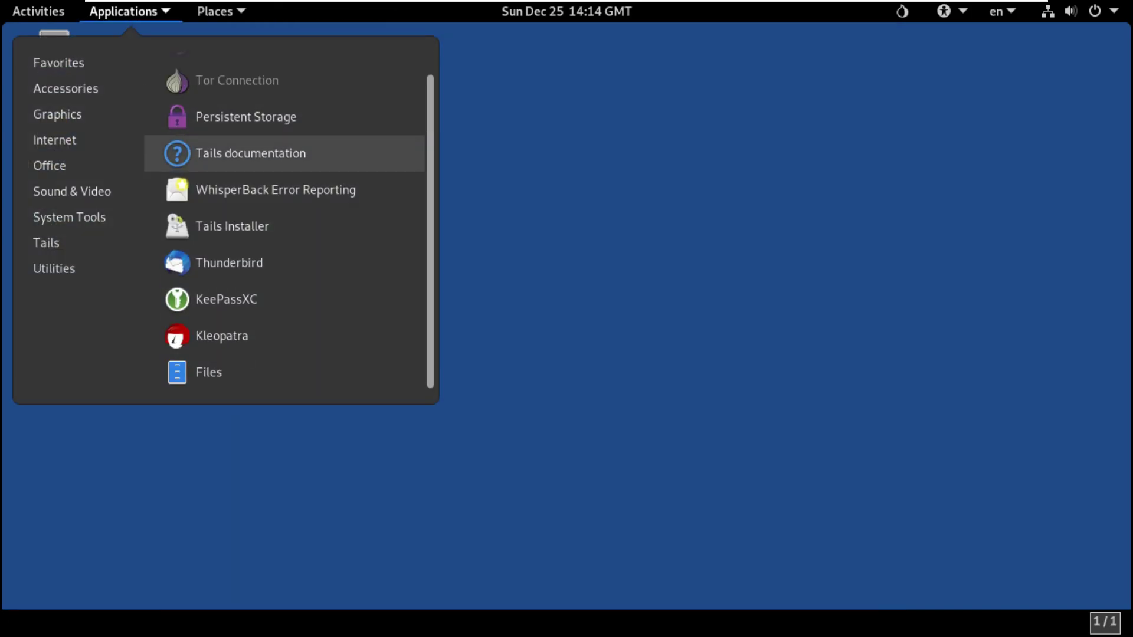
{"action": "key", "text": "Down"}
{"action": "key", "text": "Down"}
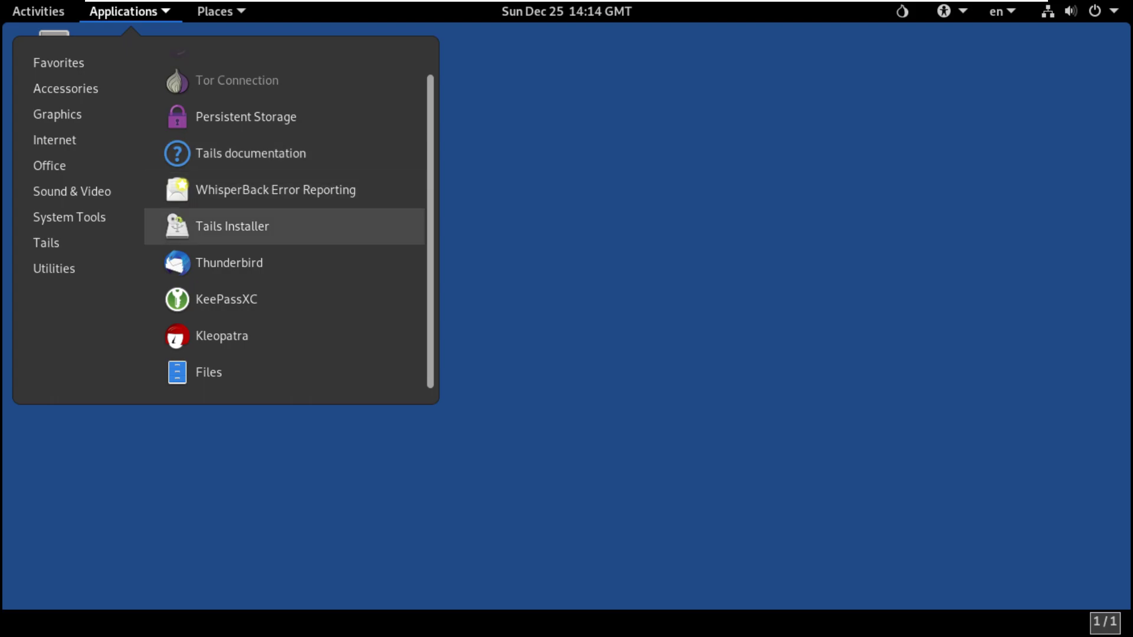
{"action": "key", "text": "Up"}
{"action": "key", "text": "Up"}
{"action": "key", "text": "Up"}
{"action": "key", "text": "Up"}
{"action": "key", "text": "Up"}
{"action": "key", "text": "Left"}
{"action": "key", "text": "Down"}
{"action": "key", "text": "Down"}
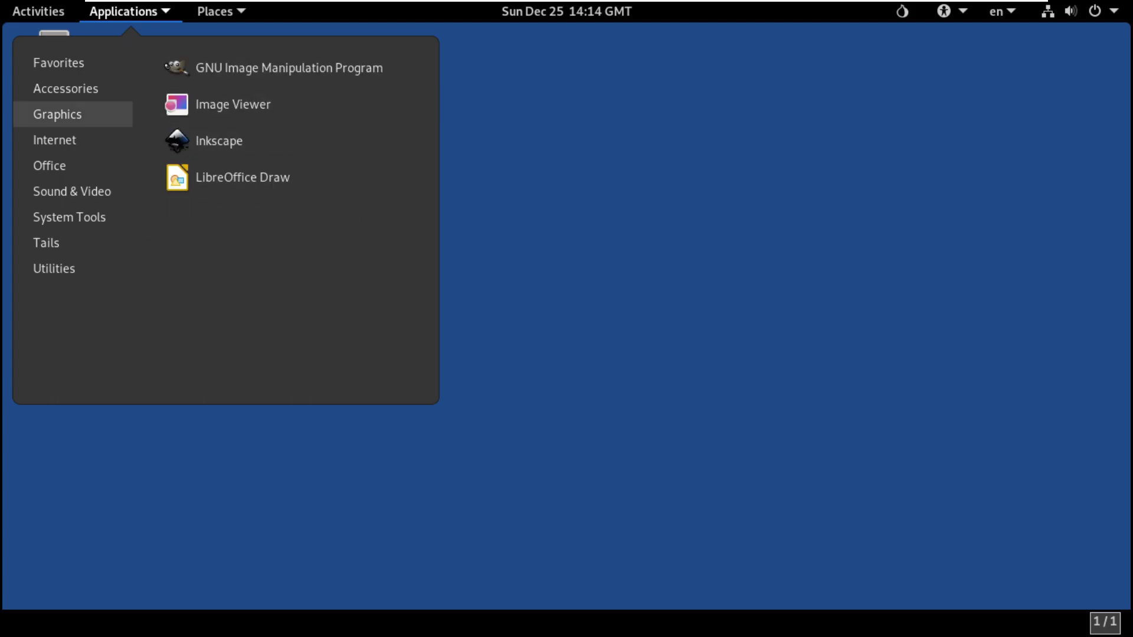
{"action": "key", "text": "Up"}
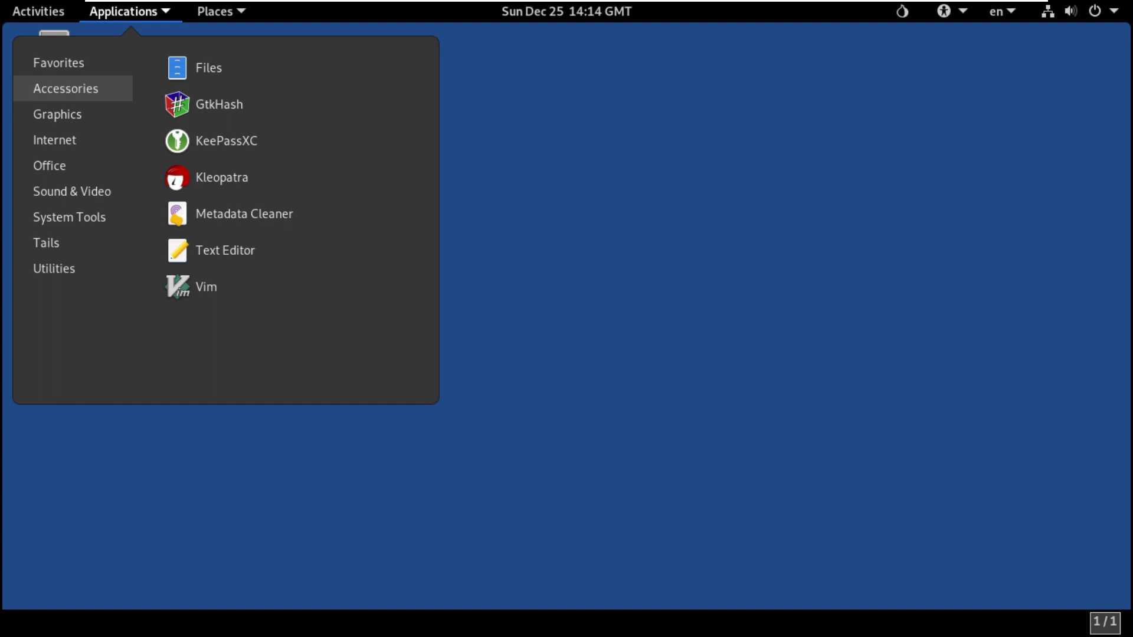
{"action": "key", "text": "Down"}
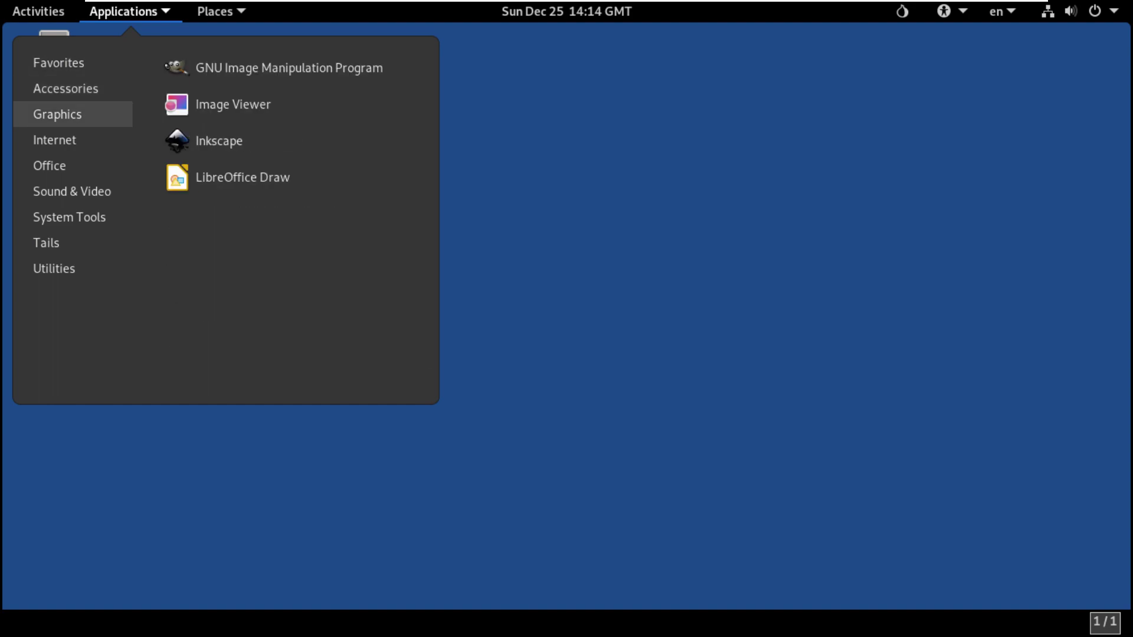
{"action": "key", "text": "Down"}
{"action": "key", "text": "Down"}
{"action": "key", "text": "Down"}
{"action": "key", "text": "Down"}
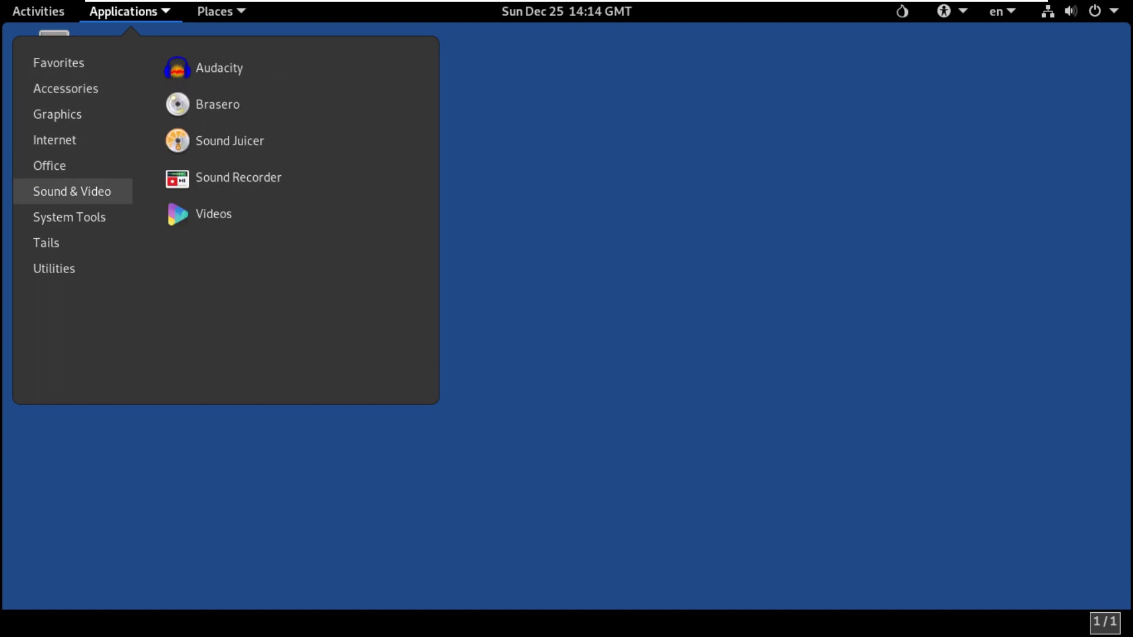
Try to launch Synaptic Package Manager from System Tools, and cancel the administrator authentication
{"action": "left_click", "coordinate": [268, 68]}
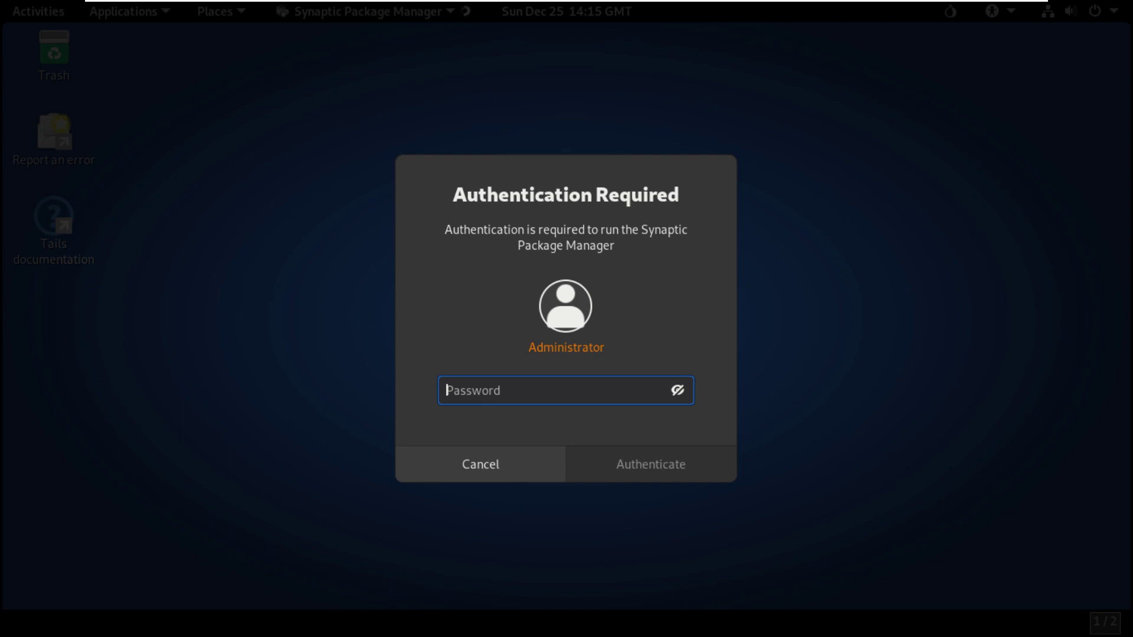
{"action": "key", "text": "Escape"}
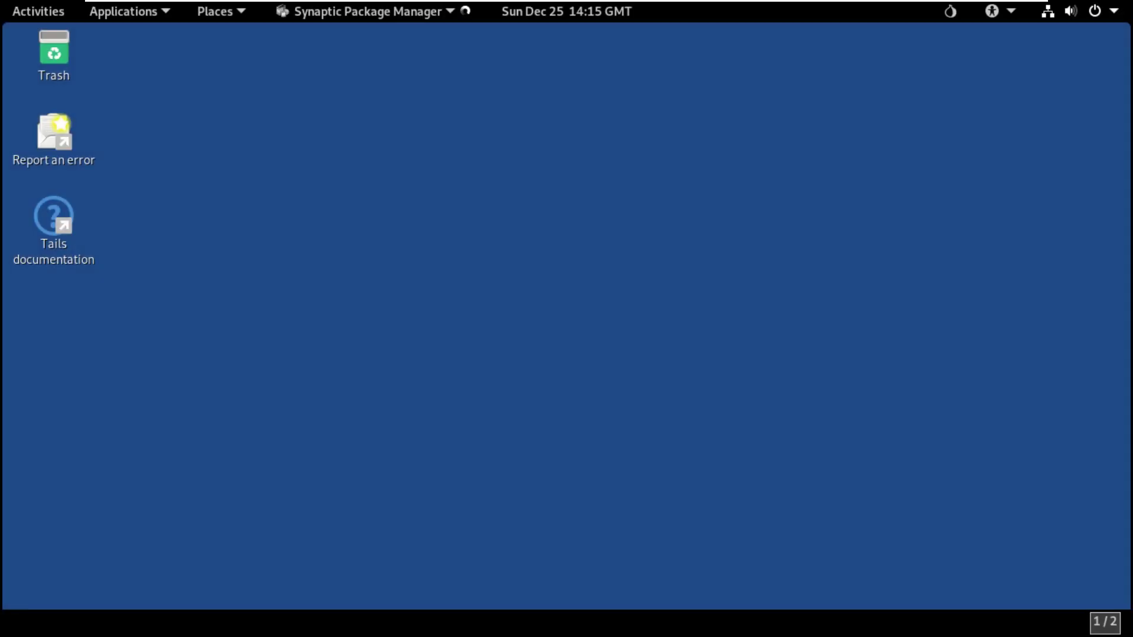
{"action": "left_click", "coordinate": [1079, 11]}
{"action": "key", "text": "Return"}
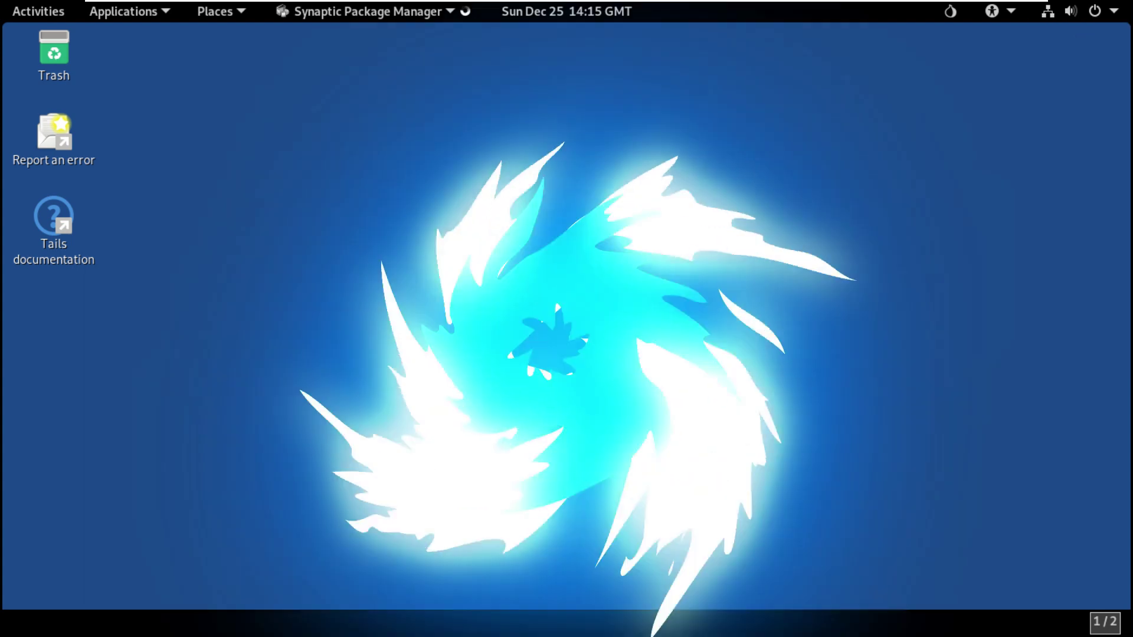